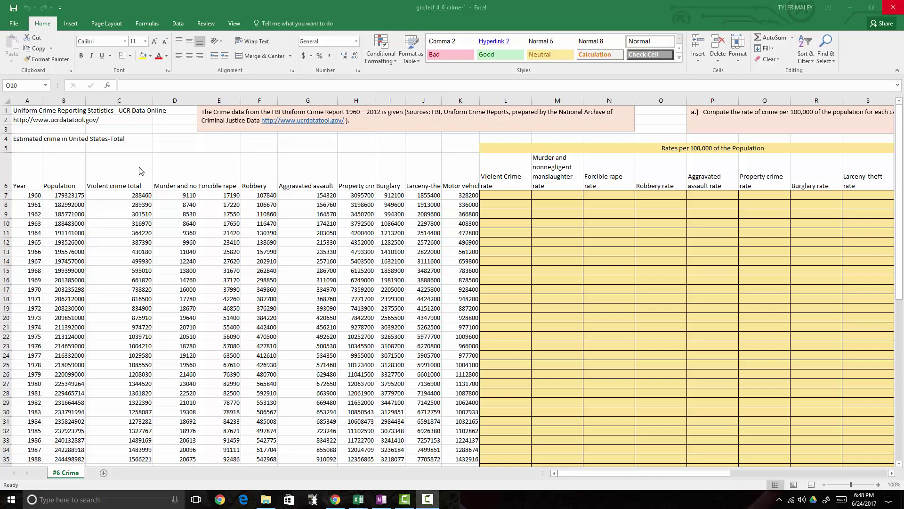
# Examine the range of years in the crime data and the population column
pyautogui.click(131, 165)
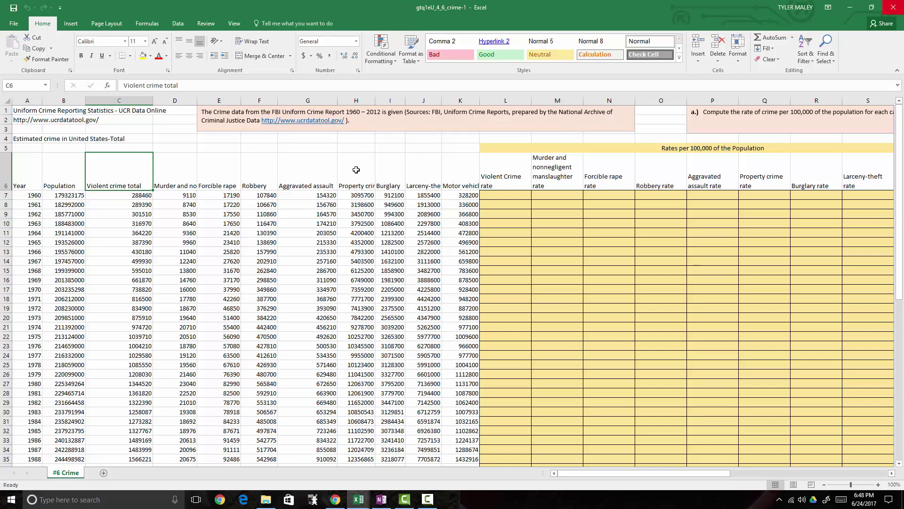
pyautogui.click(36, 183)
pyautogui.click(23, 195)
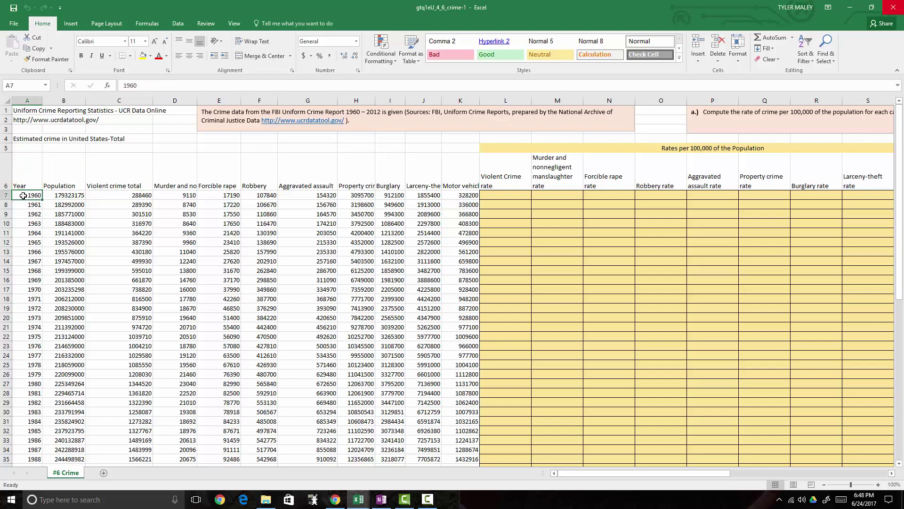
pyautogui.scroll(-8, 23, 195)
pyautogui.scroll(2, 23, 196)
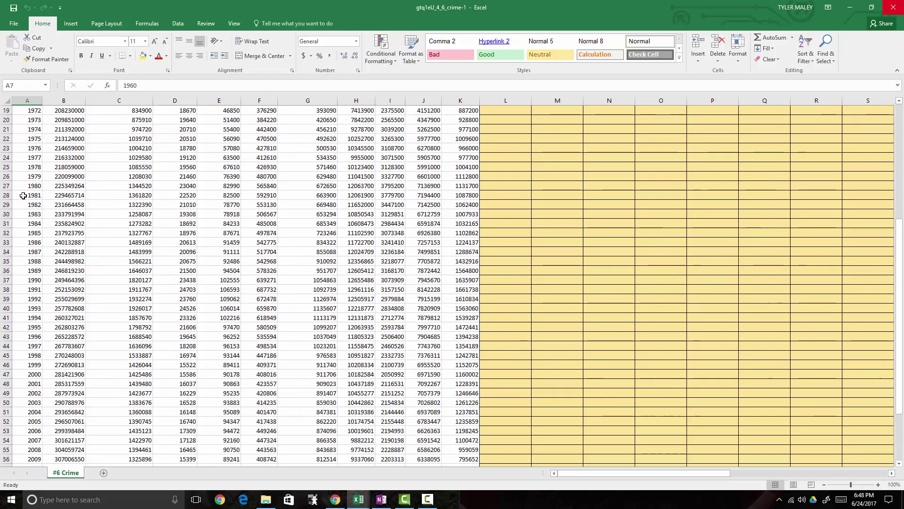
pyautogui.scroll(6, 23, 195)
pyautogui.click(63, 171)
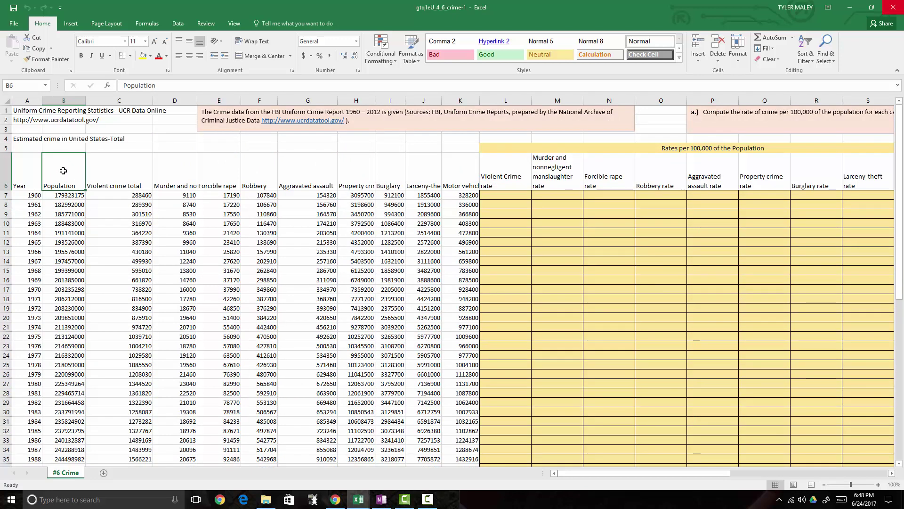
pyautogui.click(70, 203)
pyautogui.click(74, 170)
# Read the crime category headings from Violent crime total through Motor vehicle theft
pyautogui.click(132, 175)
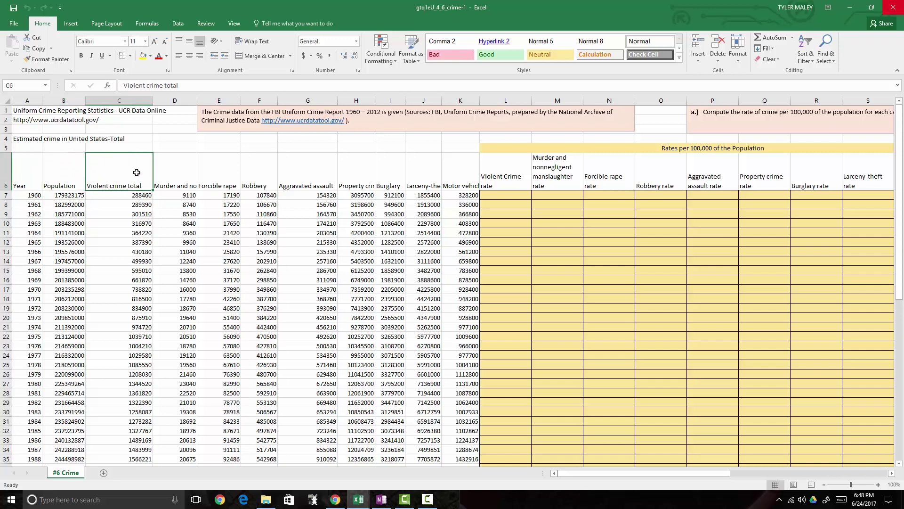
pyautogui.click(179, 178)
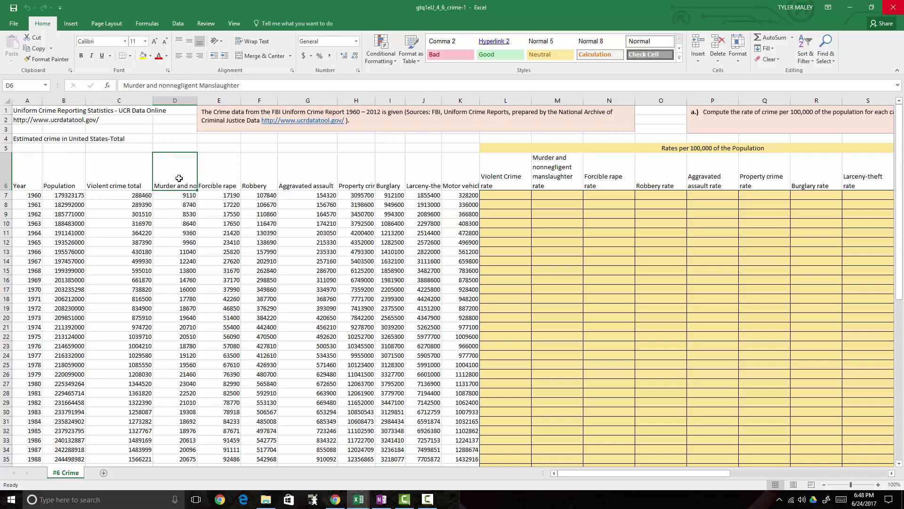
pyautogui.click(222, 176)
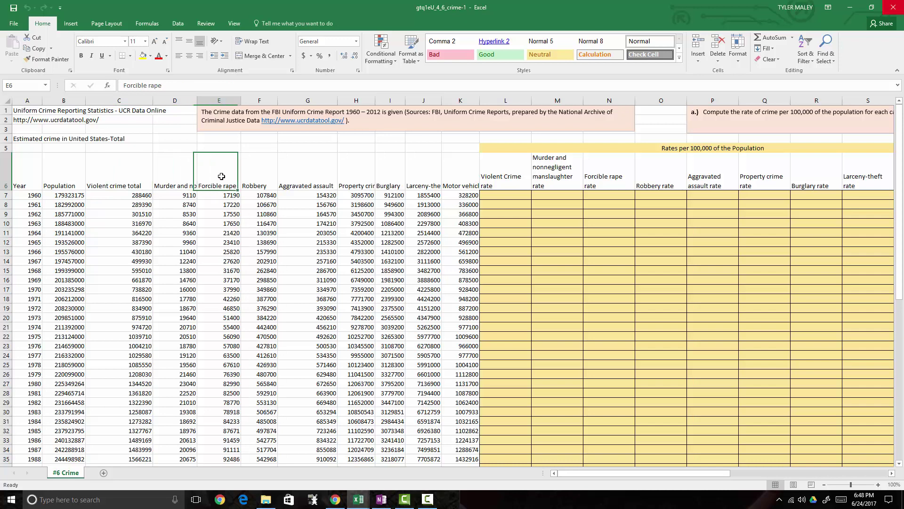
pyautogui.click(263, 171)
pyautogui.click(316, 178)
pyautogui.click(359, 181)
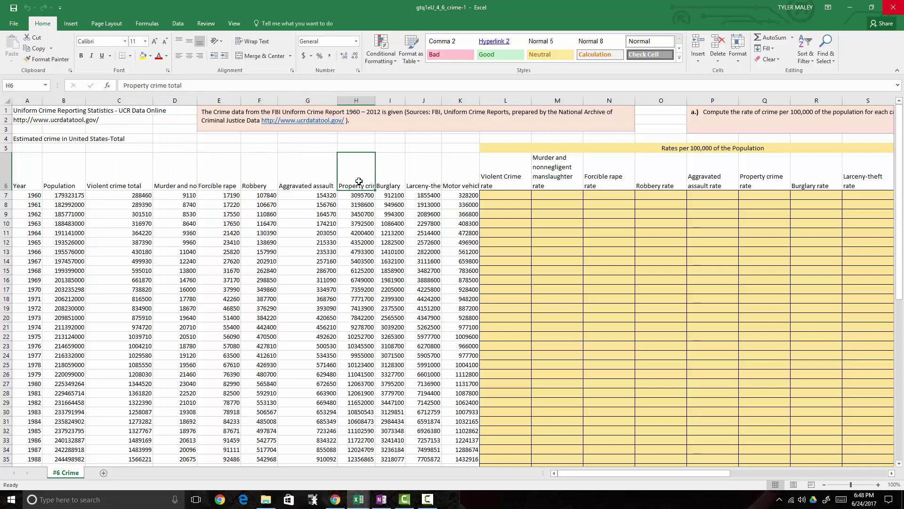
pyautogui.click(391, 181)
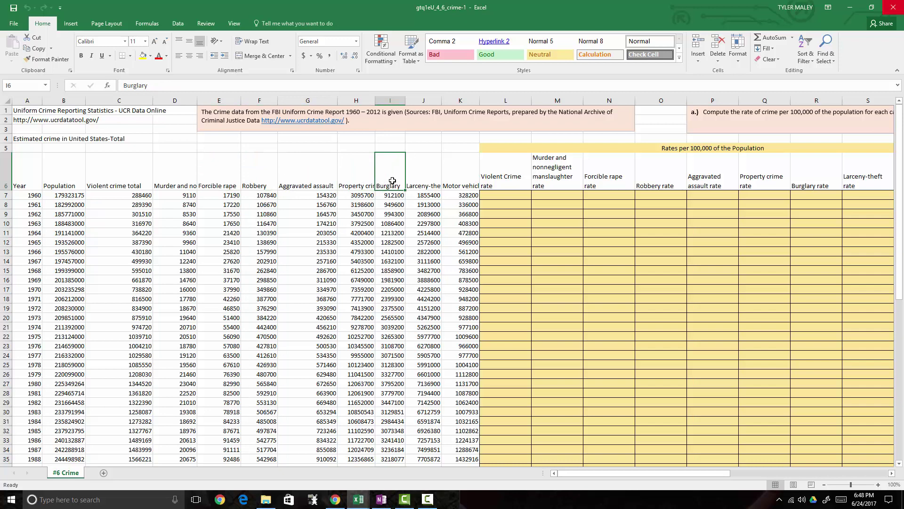
pyautogui.click(422, 174)
pyautogui.click(454, 173)
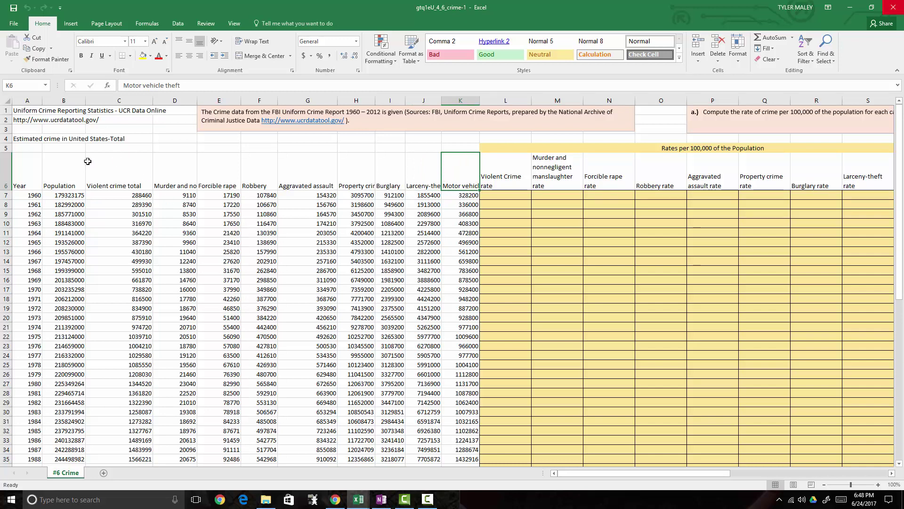
# Review how the table is organised by year, following the 1960 row across the population and crime columns
pyautogui.click(33, 159)
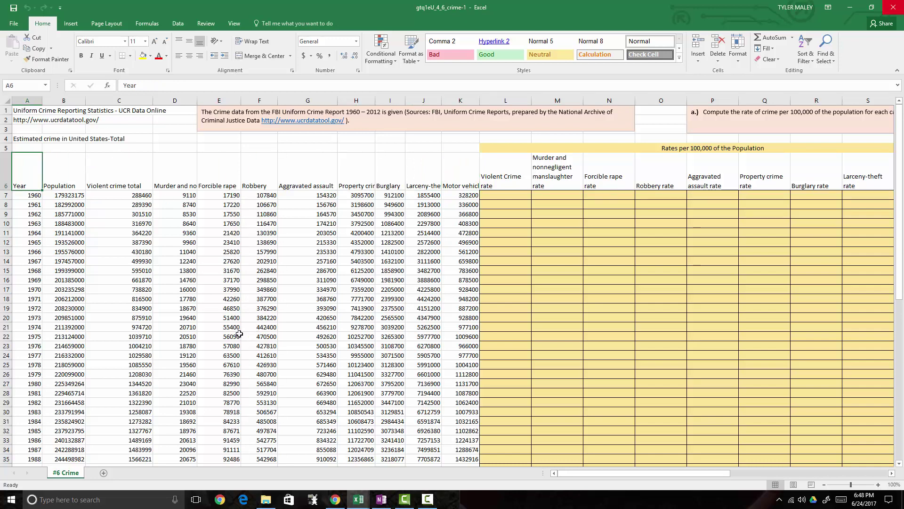
pyautogui.scroll(-10, 239, 333)
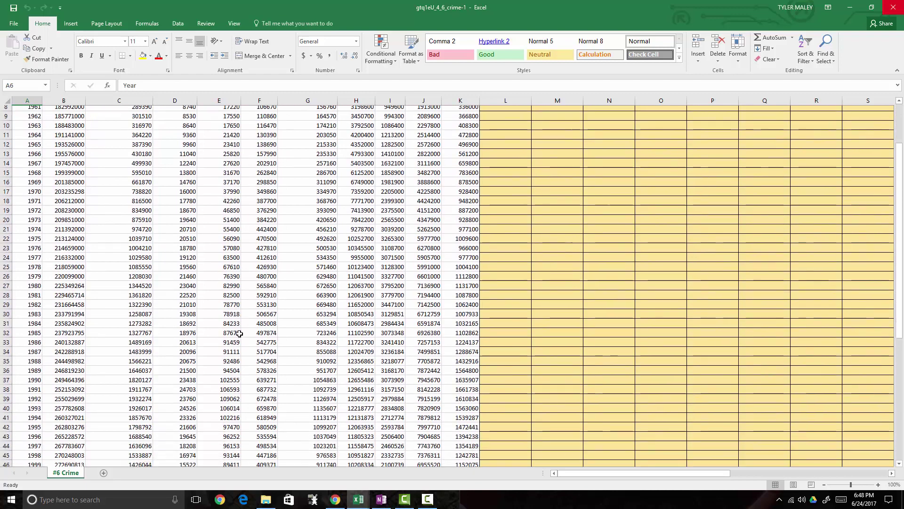
pyautogui.scroll(10, 239, 333)
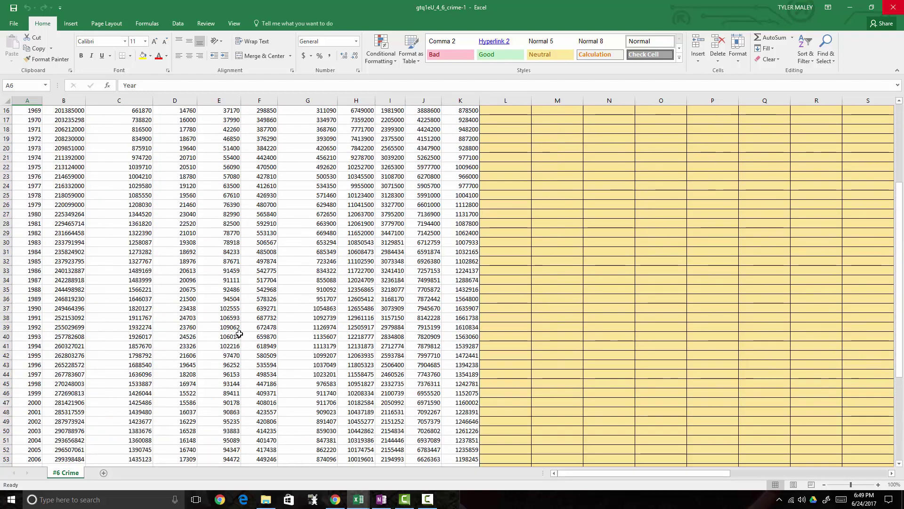
pyautogui.click(92, 140)
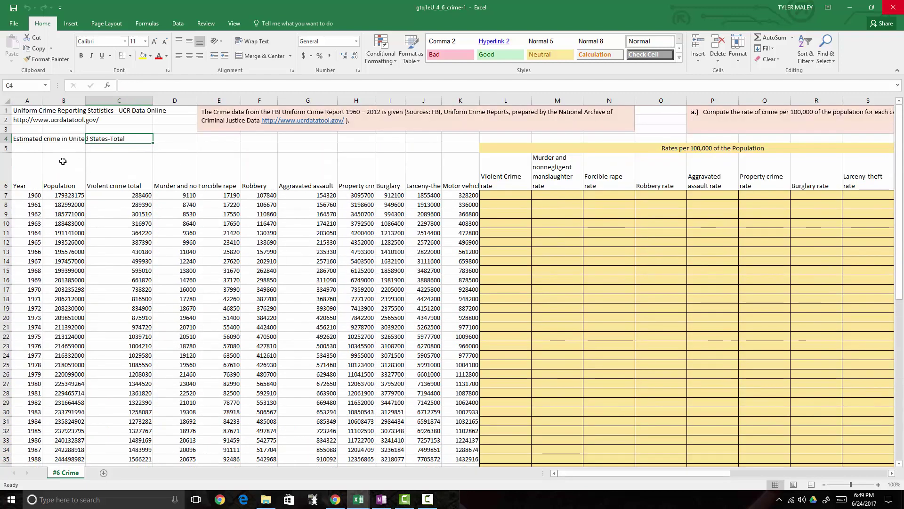
pyautogui.click(43, 170)
pyautogui.click(35, 166)
pyautogui.click(56, 170)
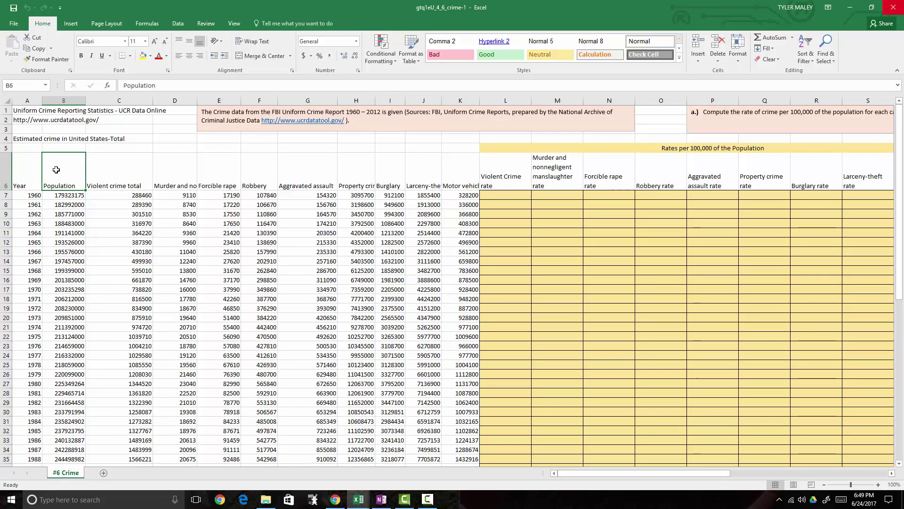
pyautogui.click(106, 174)
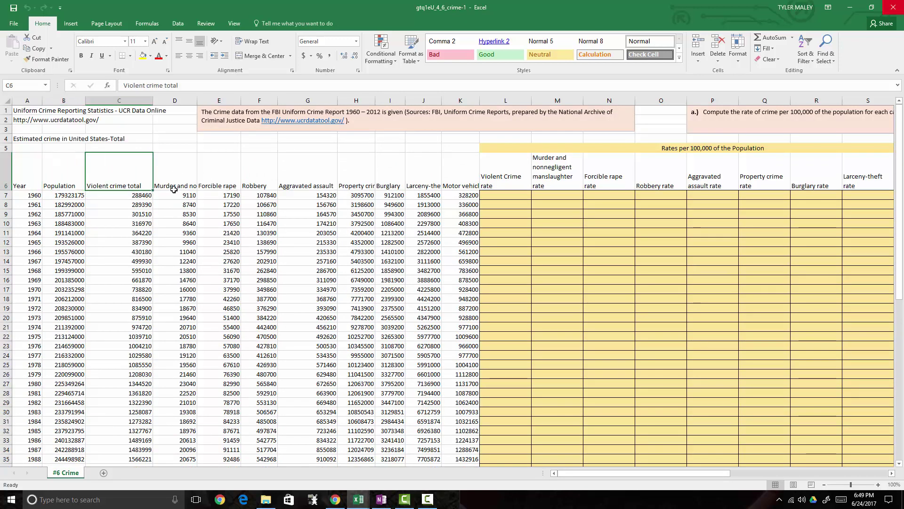
pyautogui.moveTo(21, 199); pyautogui.dragTo(464, 196)
pyautogui.click(303, 167)
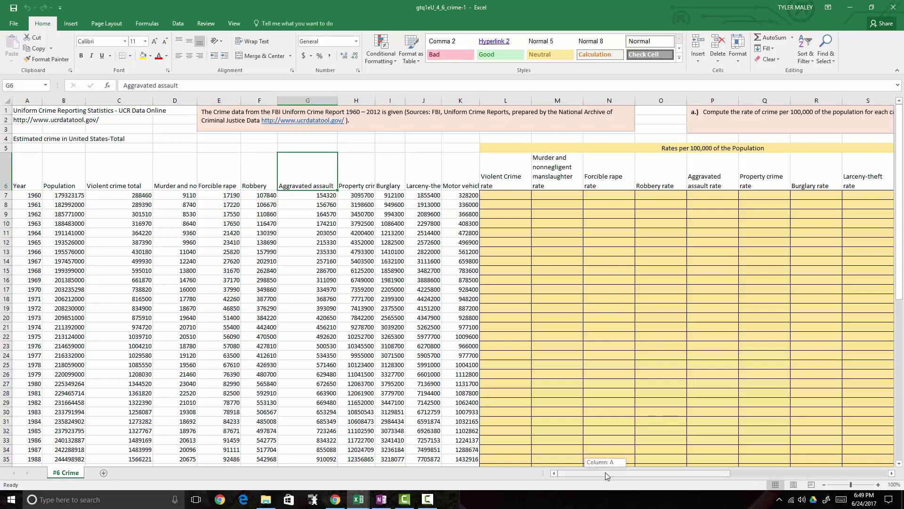
# Read task a.) on crime rates per 100,000 and examine the empty Violent Crime rate column it applies to
pyautogui.moveTo(606, 472); pyautogui.dragTo(646, 490)
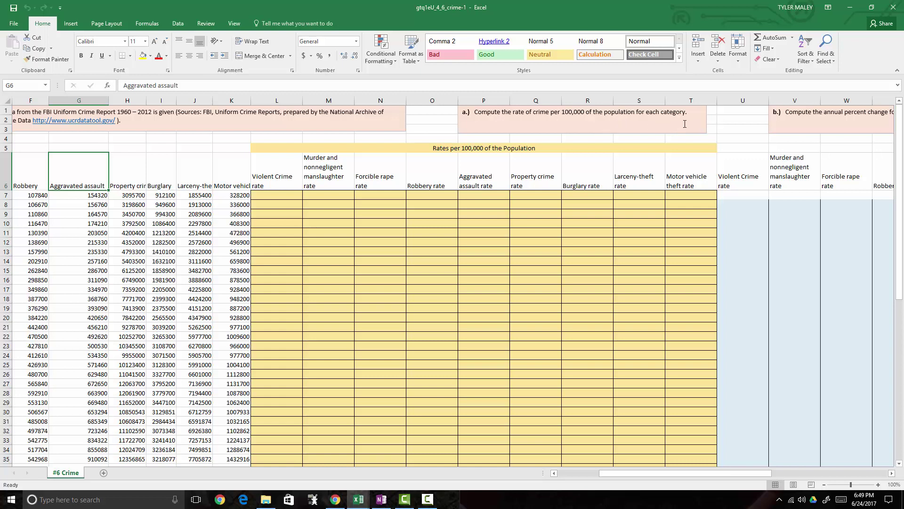
pyautogui.click(268, 196)
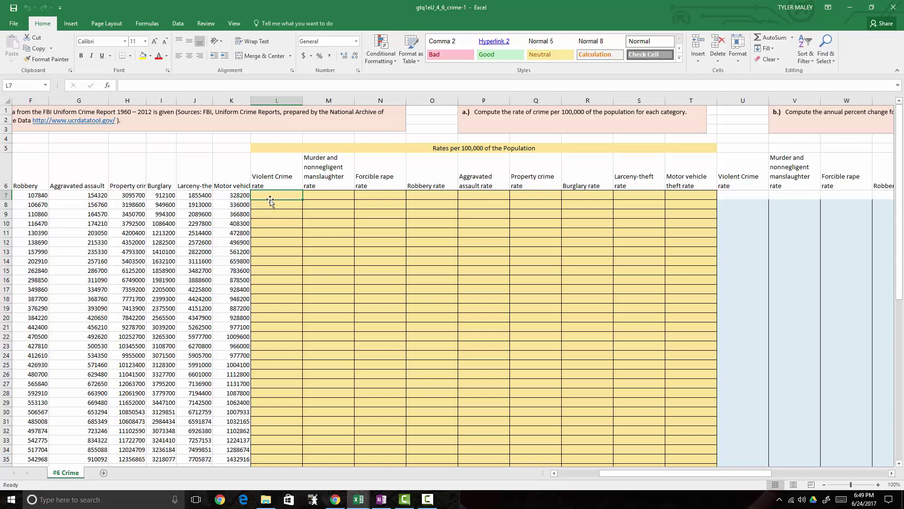
pyautogui.click(268, 267)
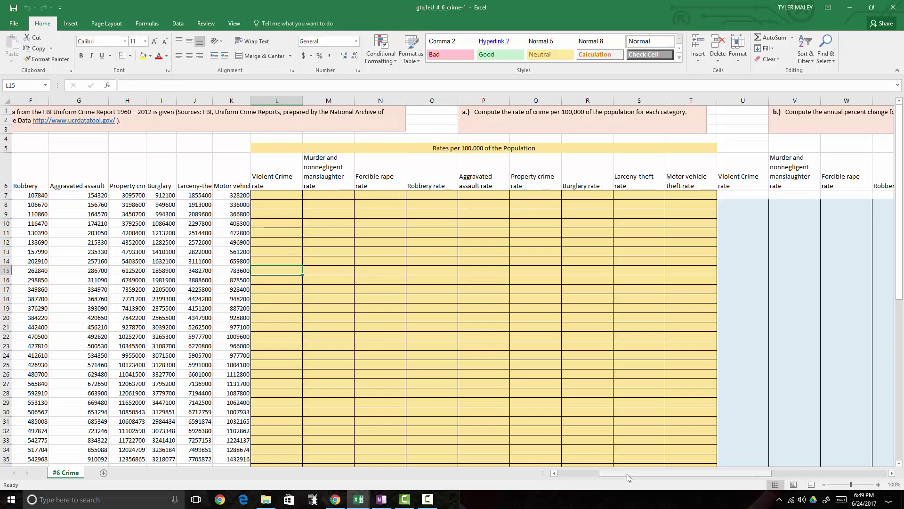
pyautogui.moveTo(627, 474); pyautogui.dragTo(580, 475)
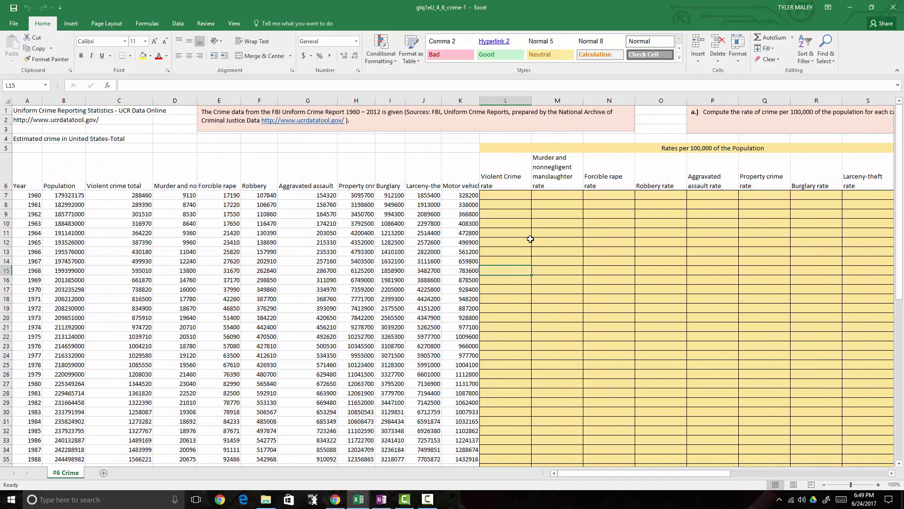
pyautogui.click(521, 196)
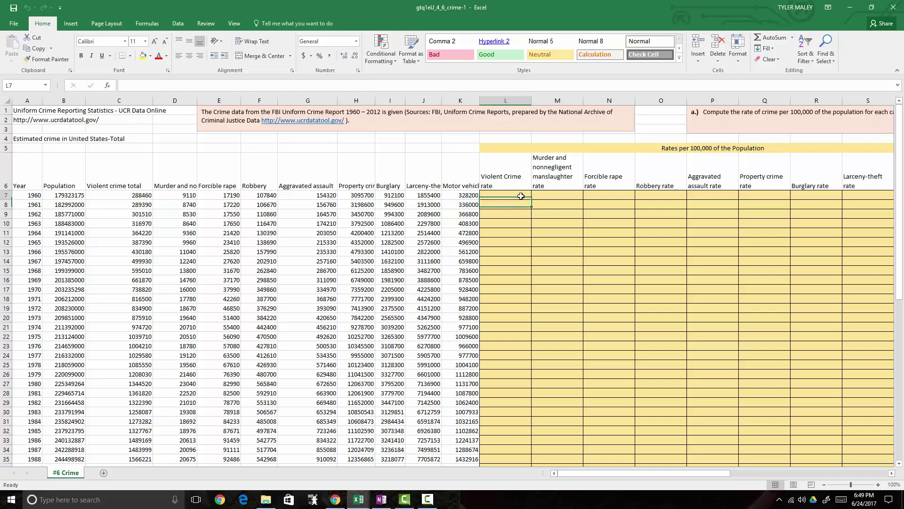
pyautogui.click(511, 213)
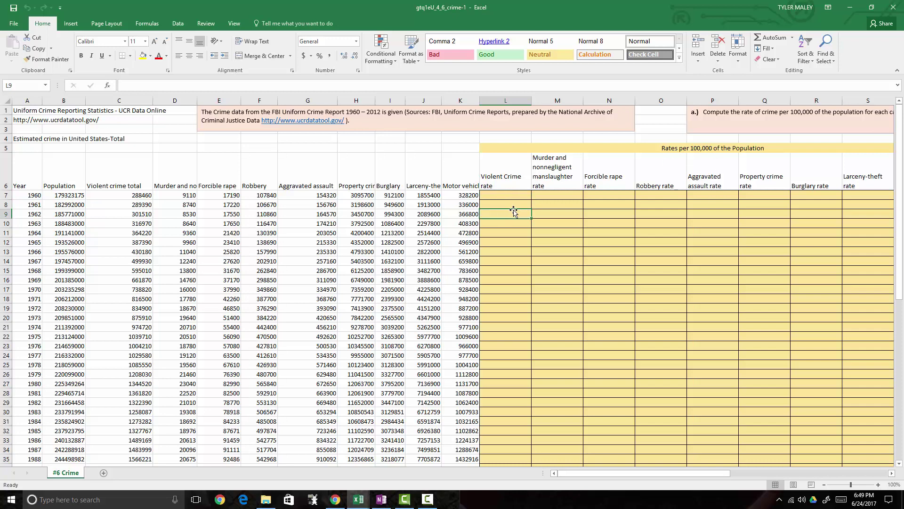
pyautogui.click(524, 196)
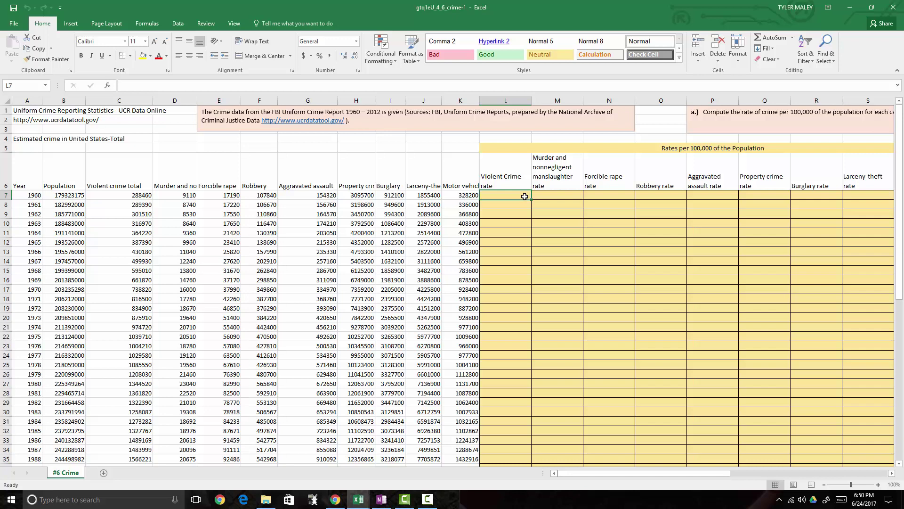
pyautogui.click(522, 217)
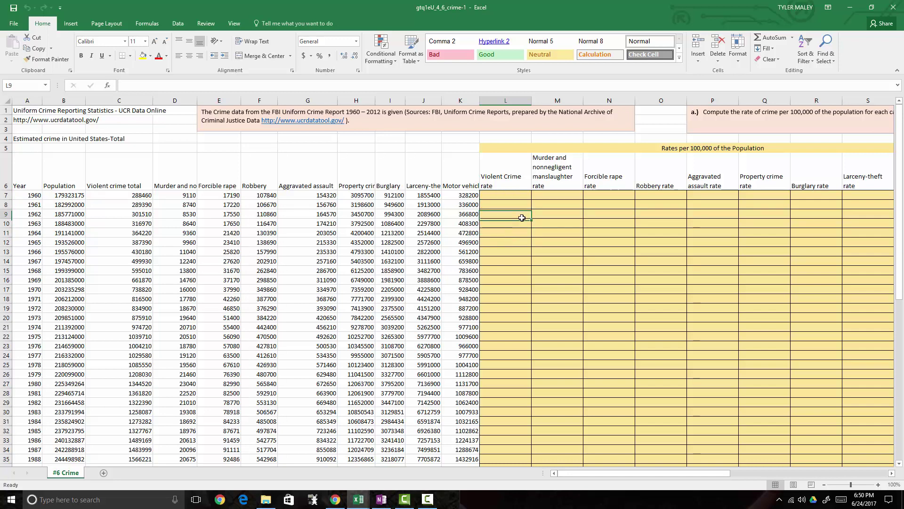
pyautogui.click(518, 196)
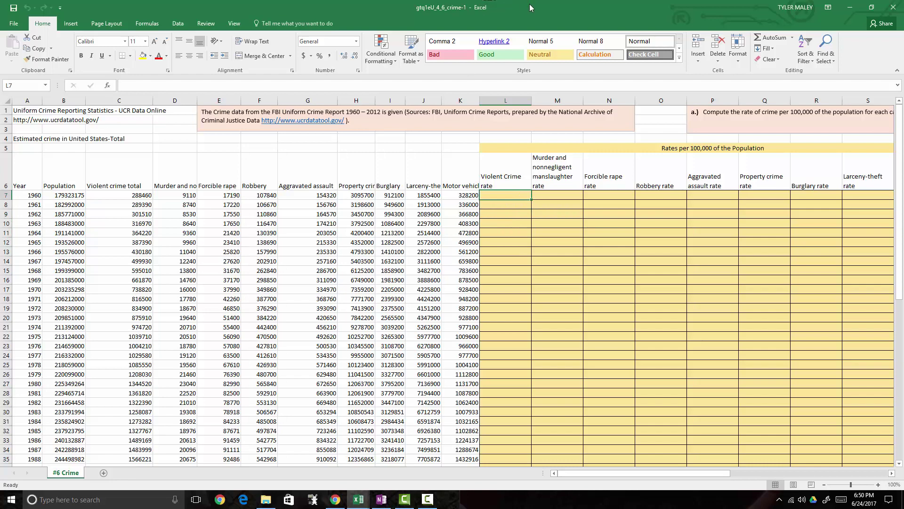
# Place the crime workbook and the untitled OneNote page side by side, giving the workbook about two thirds of the screen
pyautogui.moveTo(534, 8); pyautogui.dragTo(2, 142)
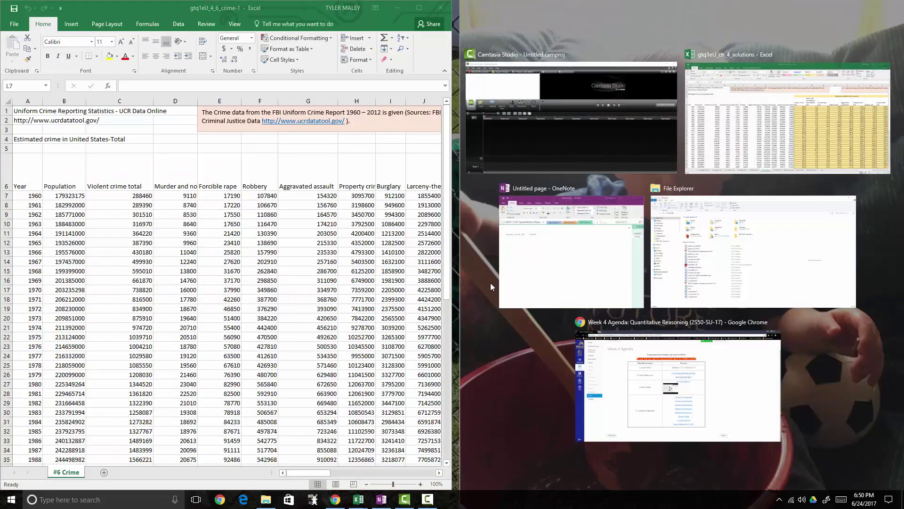
pyautogui.click(526, 251)
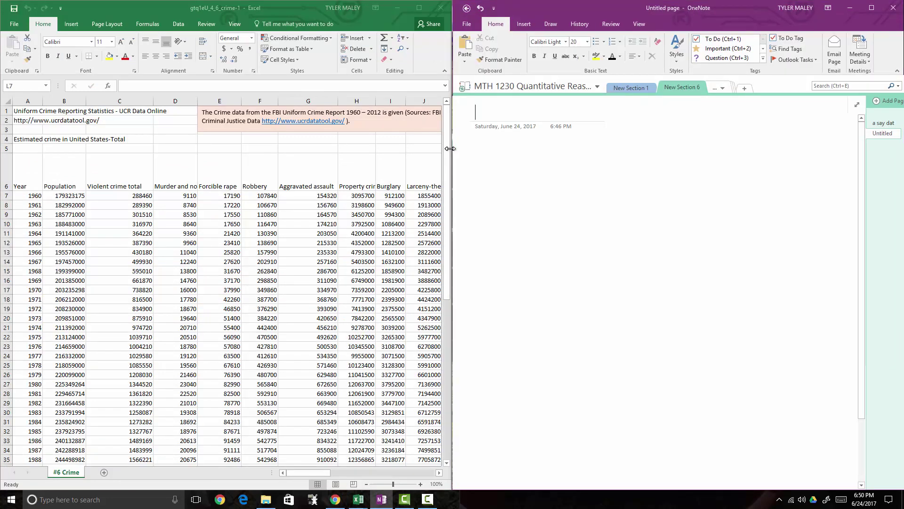
pyautogui.moveTo(450, 148); pyautogui.dragTo(608, 162)
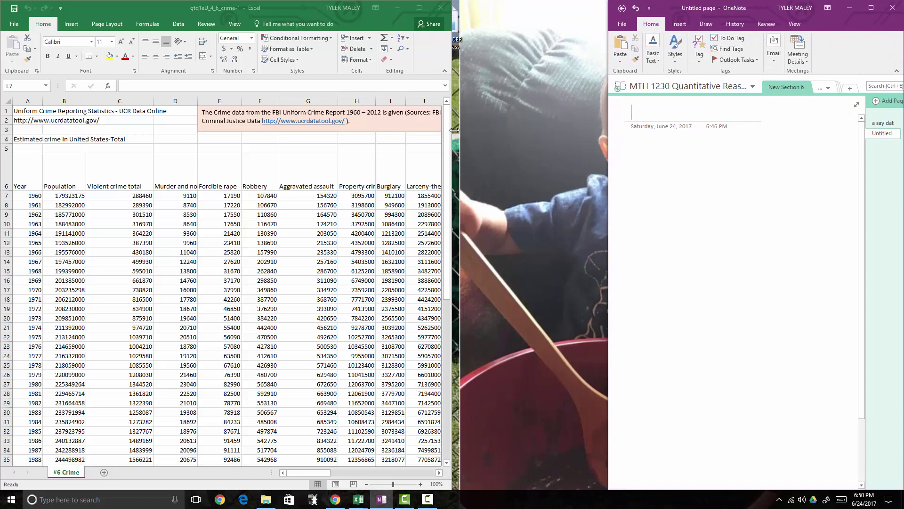
pyautogui.moveTo(455, 130); pyautogui.dragTo(612, 149)
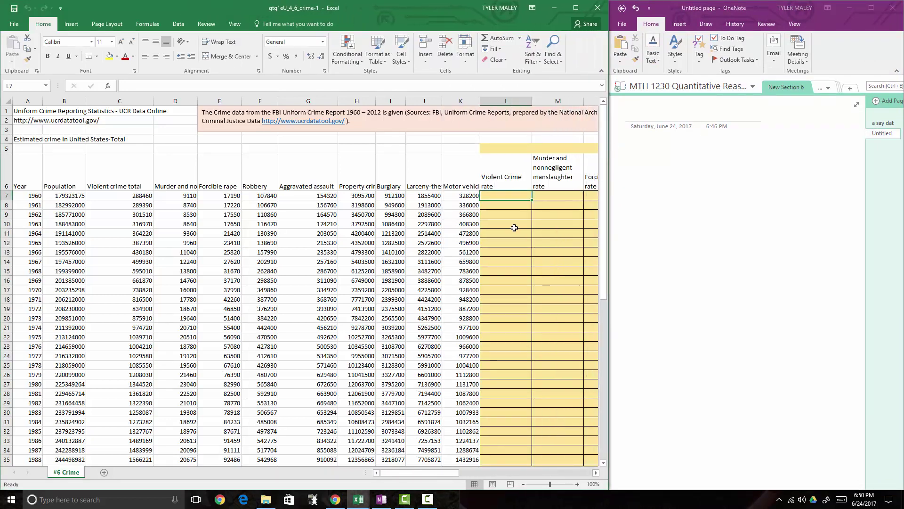
pyautogui.click(514, 226)
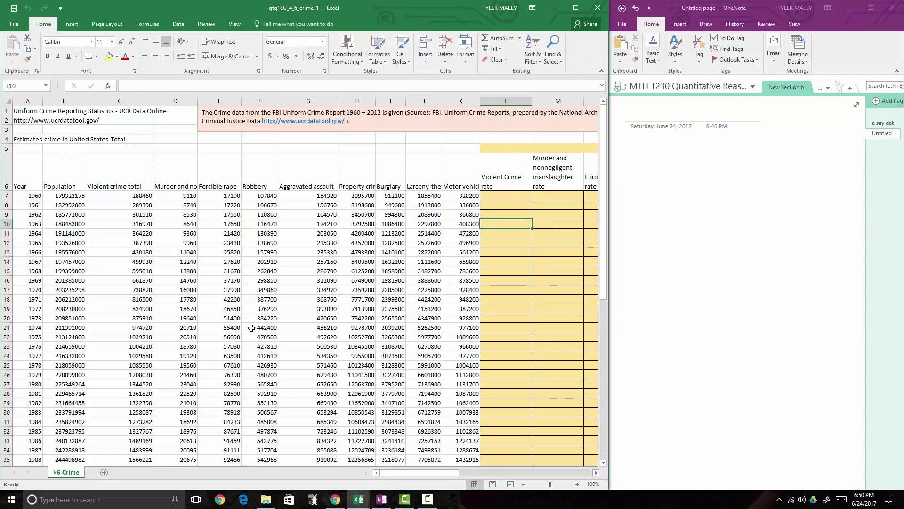
pyautogui.click(507, 194)
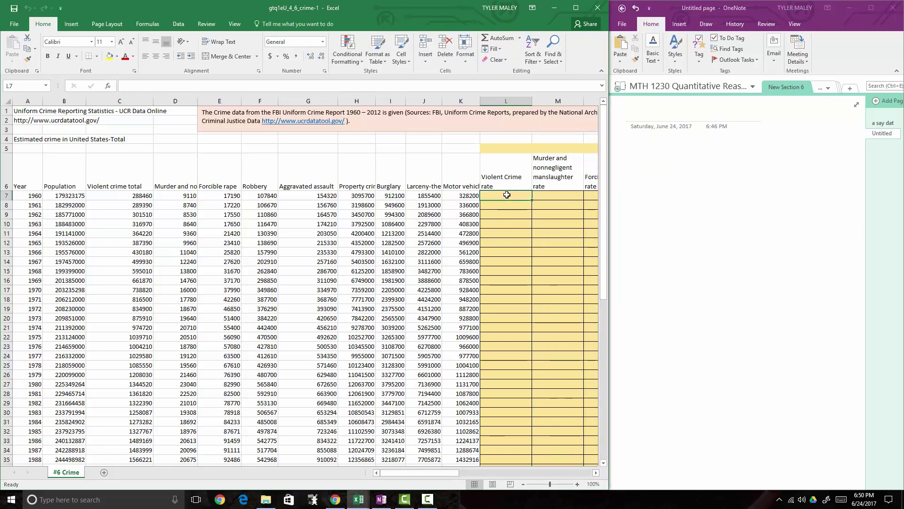
pyautogui.doubleClick(492, 195)
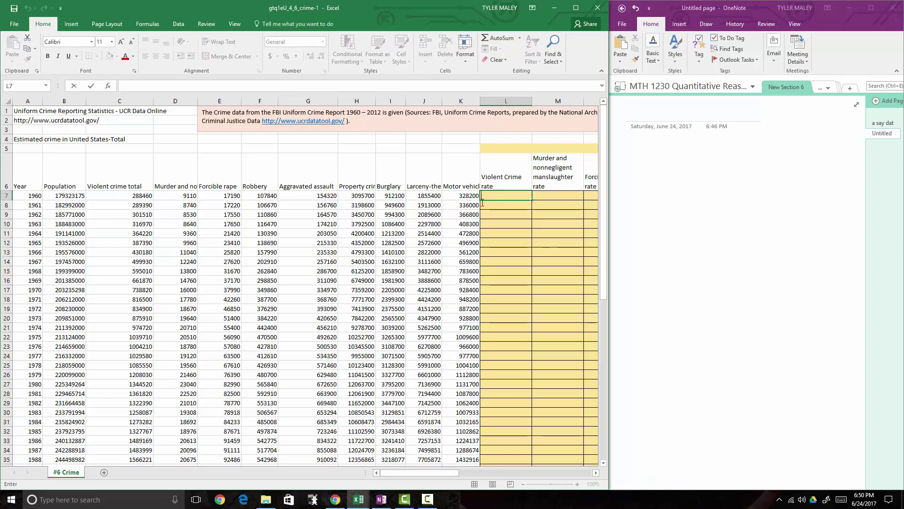
# Pick the blue pen in OneNote and sketch two hooked strokes below the page date
pyautogui.scroll(-4, 308, 235)
pyautogui.scroll(4, 310, 235)
pyautogui.click(512, 197)
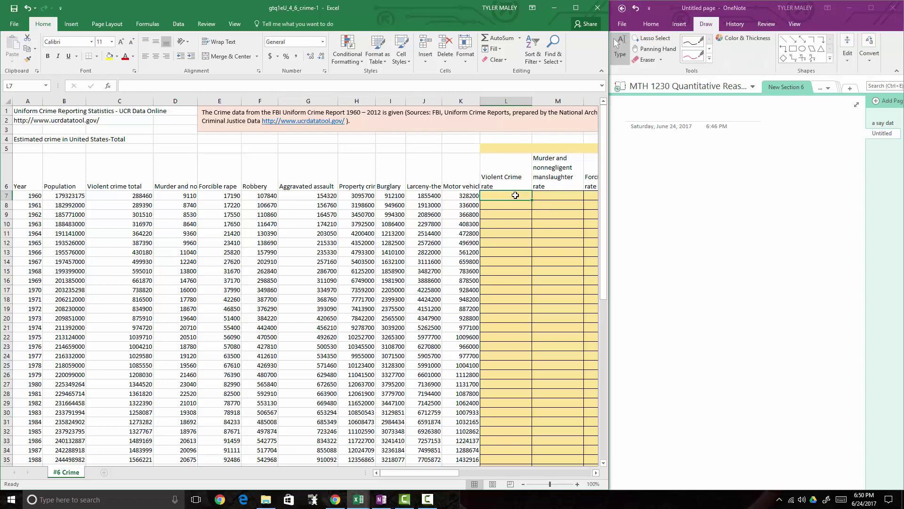
pyautogui.click(692, 63)
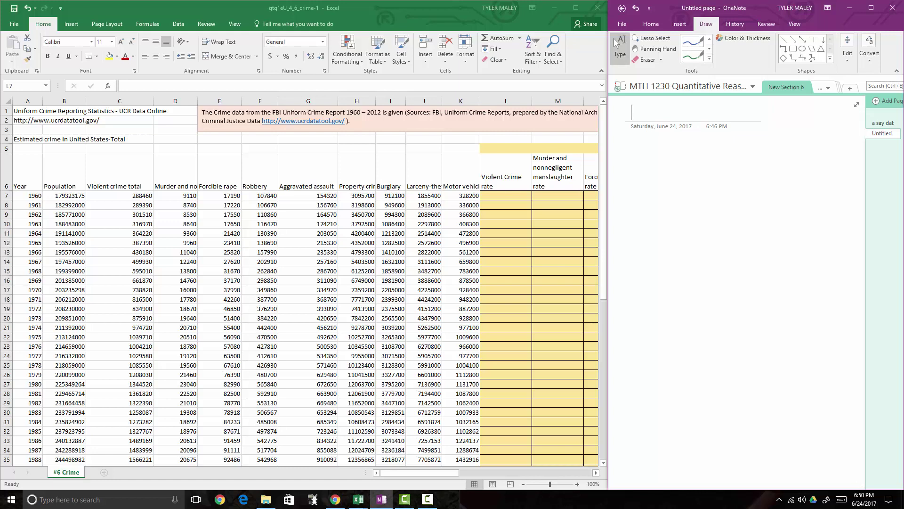
pyautogui.click(506, 196)
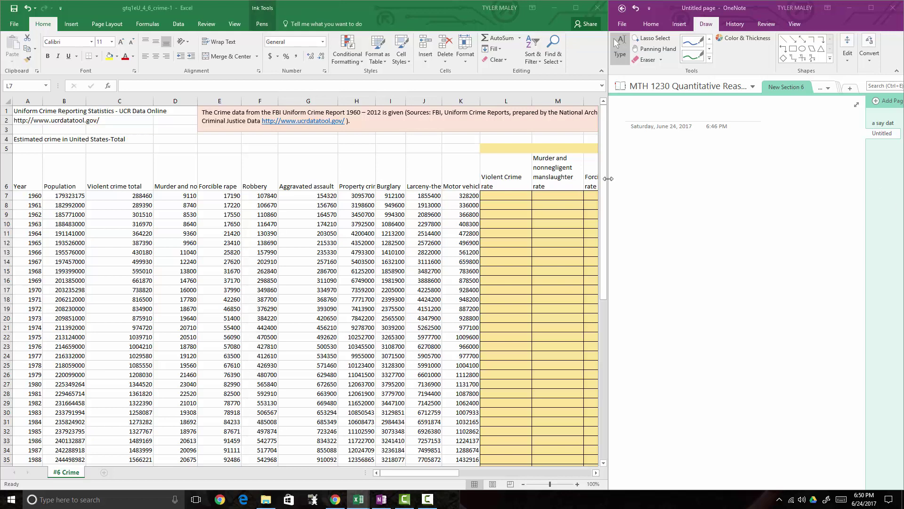
pyautogui.click(692, 42)
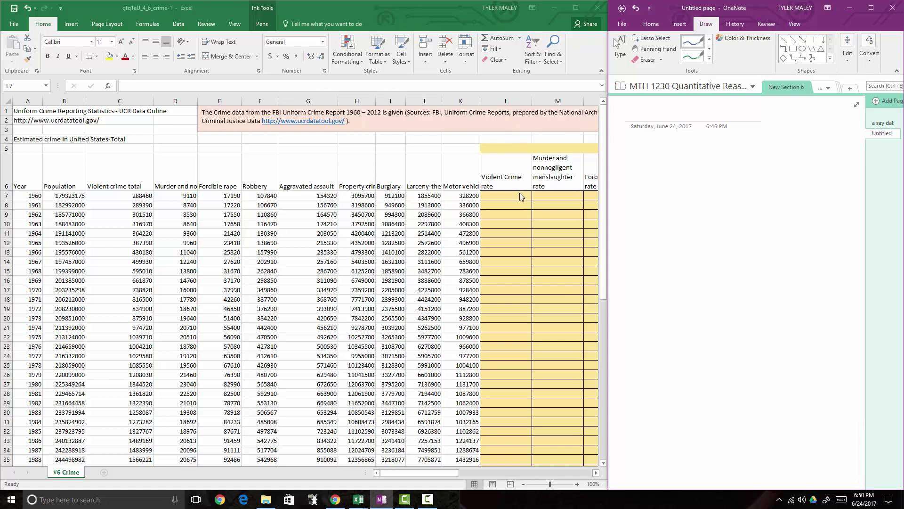
pyautogui.moveTo(633, 164); pyautogui.dragTo(674, 162)
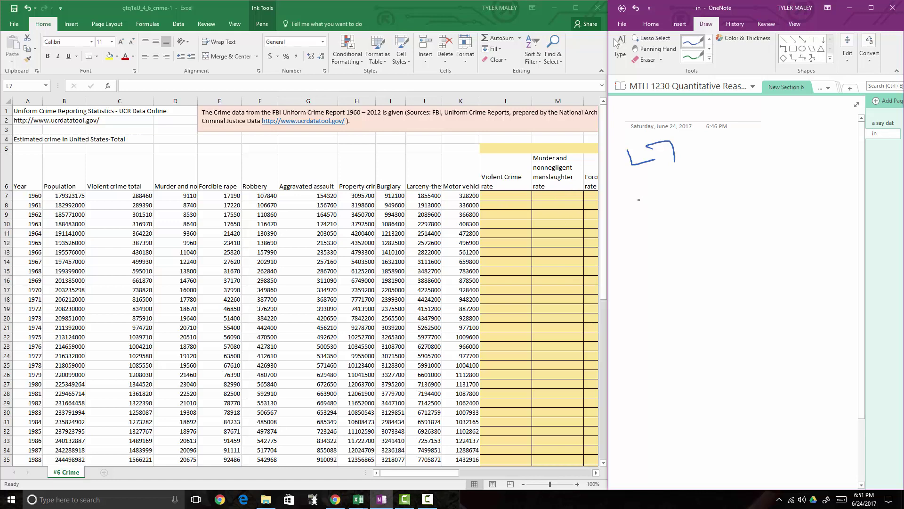
# Handwrite the fraction Violent Crime over Population on the OneNote page, below the hooked strokes
pyautogui.moveTo(451, 473)
pyautogui.mouseDown()
pyautogui.moveTo(463, 473)
pyautogui.moveTo(450, 473)
pyautogui.mouseUp()
pyautogui.click(637, 189)
pyautogui.moveTo(631, 194)
pyautogui.mouseDown()
pyautogui.moveTo(678, 188)
pyautogui.moveTo(716, 200)
pyautogui.mouseUp()
pyautogui.moveTo(722, 195); pyautogui.dragTo(763, 191)
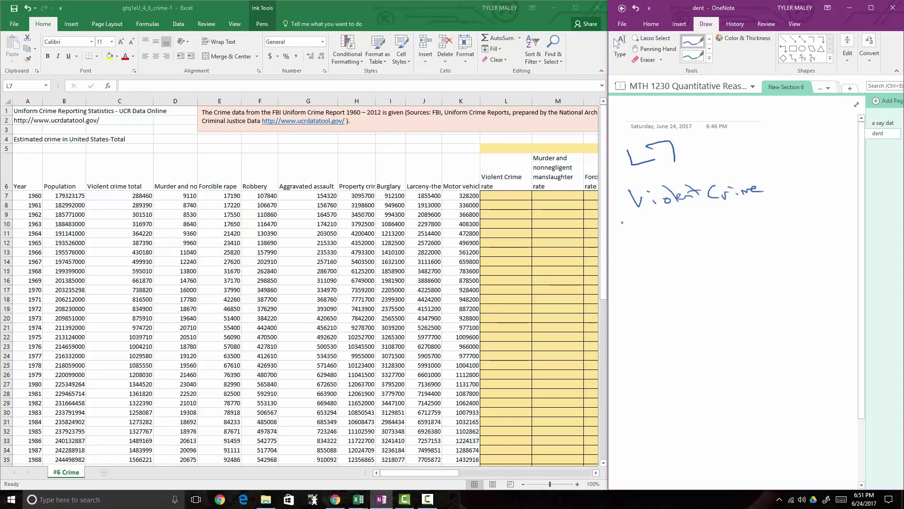
pyautogui.moveTo(623, 220)
pyautogui.mouseDown()
pyautogui.moveTo(772, 205)
pyautogui.moveTo(639, 248)
pyautogui.moveTo(636, 240)
pyautogui.moveTo(689, 234)
pyautogui.mouseUp()
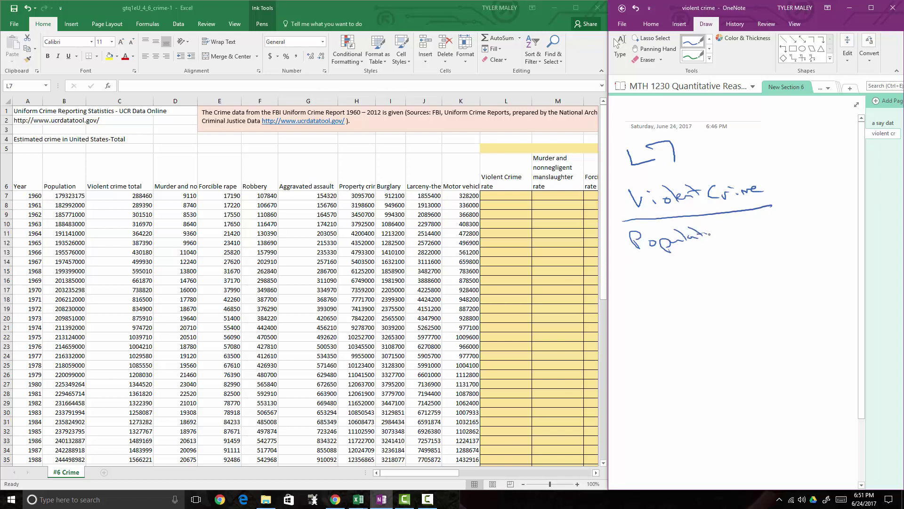
# Set the handwritten Violent Crime over Population fraction equal to x over 100,000
pyautogui.moveTo(776, 207); pyautogui.dragTo(787, 205)
pyautogui.moveTo(782, 213); pyautogui.dragTo(837, 201)
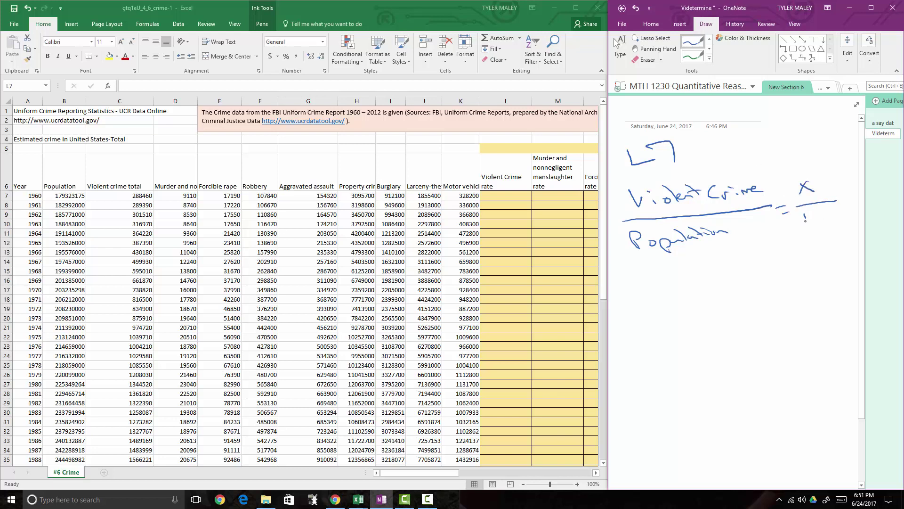
pyautogui.moveTo(805, 221); pyautogui.dragTo(806, 222)
pyautogui.moveTo(813, 214); pyautogui.dragTo(829, 222)
pyautogui.moveTo(833, 212); pyautogui.dragTo(842, 210)
pyautogui.moveTo(848, 208); pyautogui.dragTo(846, 208)
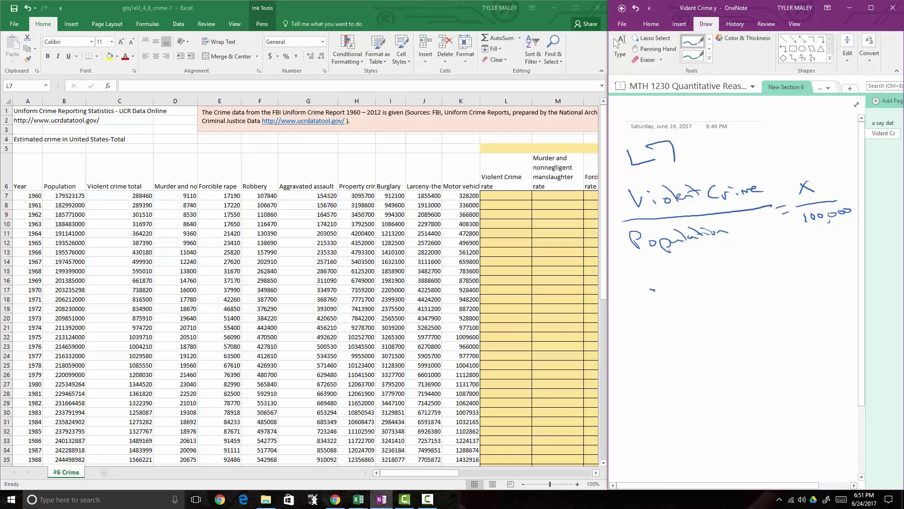
# Handwrite the same proportion with cell references below it: C7 over B7 equals x over 100,000
pyautogui.moveTo(653, 289)
pyautogui.mouseDown()
pyautogui.moveTo(645, 298)
pyautogui.moveTo(685, 298)
pyautogui.mouseUp()
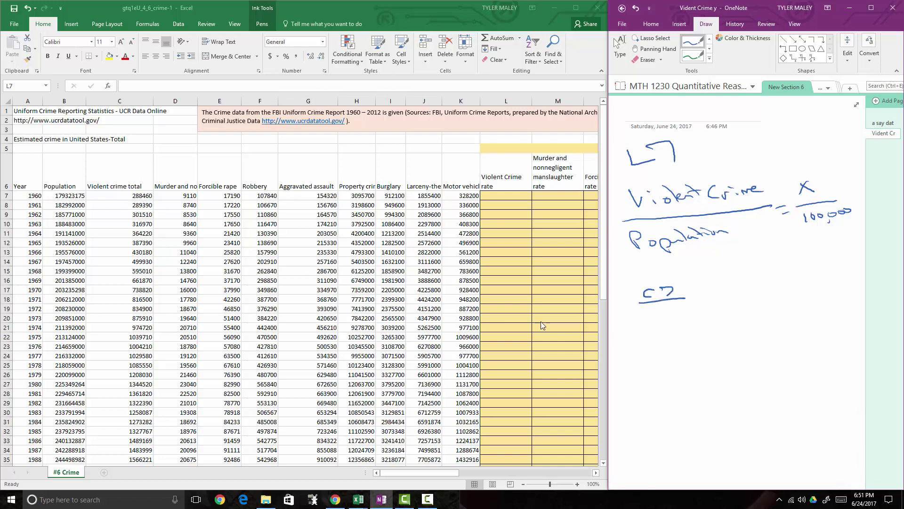
pyautogui.moveTo(648, 314)
pyautogui.mouseDown()
pyautogui.moveTo(655, 324)
pyautogui.moveTo(673, 324)
pyautogui.mouseUp()
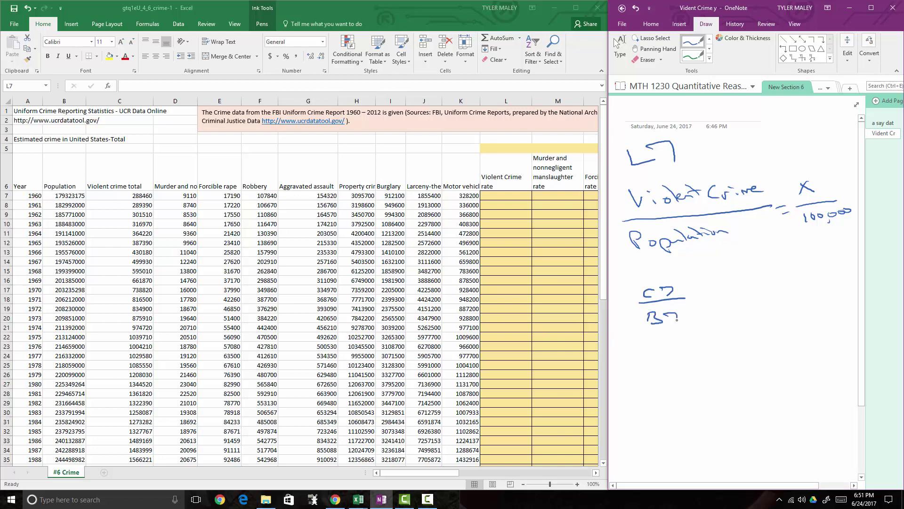
pyautogui.moveTo(712, 295); pyautogui.dragTo(724, 295)
pyautogui.moveTo(713, 304)
pyautogui.mouseDown()
pyautogui.moveTo(760, 285)
pyautogui.moveTo(750, 285)
pyautogui.mouseUp()
pyautogui.moveTo(743, 290)
pyautogui.mouseDown()
pyautogui.moveTo(773, 288)
pyautogui.moveTo(751, 305)
pyautogui.mouseUp()
pyautogui.moveTo(758, 298); pyautogui.dragTo(770, 312)
pyautogui.moveTo(781, 299); pyautogui.dragTo(790, 300)
pyautogui.moveTo(797, 297); pyautogui.dragTo(802, 296)
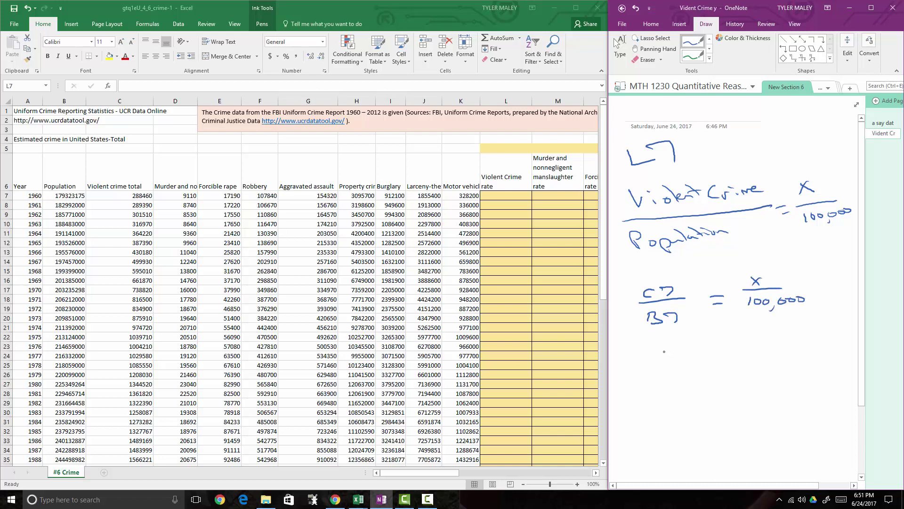
# Handwrite the solved formula x = 100,000(C7)/B7 under the proportion and draw a box around it
pyautogui.moveTo(664, 352); pyautogui.dragTo(664, 361)
pyautogui.moveTo(673, 352); pyautogui.dragTo(681, 352)
pyautogui.moveTo(693, 358); pyautogui.dragTo(713, 352)
pyautogui.moveTo(715, 351)
pyautogui.mouseDown()
pyautogui.moveTo(730, 358)
pyautogui.moveTo(833, 346)
pyautogui.mouseUp()
pyautogui.moveTo(641, 356)
pyautogui.mouseDown()
pyautogui.moveTo(655, 360)
pyautogui.moveTo(636, 365)
pyautogui.mouseUp()
pyautogui.moveTo(637, 356)
pyautogui.mouseDown()
pyautogui.moveTo(627, 382)
pyautogui.moveTo(794, 366)
pyautogui.moveTo(856, 346)
pyautogui.moveTo(787, 318)
pyautogui.moveTo(638, 333)
pyautogui.moveTo(624, 345)
pyautogui.mouseUp()
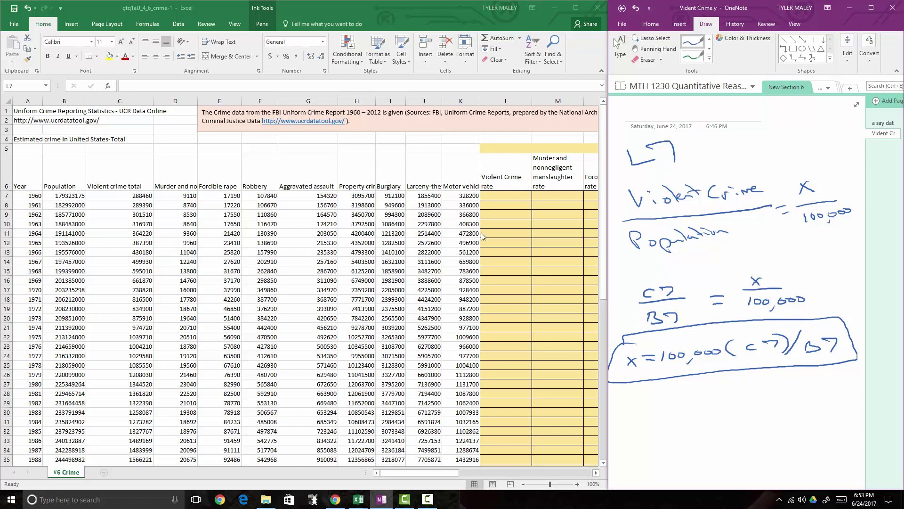
# Draw an arrow pointing at C7 in the boxed formula and add a $ sign before B7
pyautogui.moveTo(750, 328); pyautogui.dragTo(775, 319)
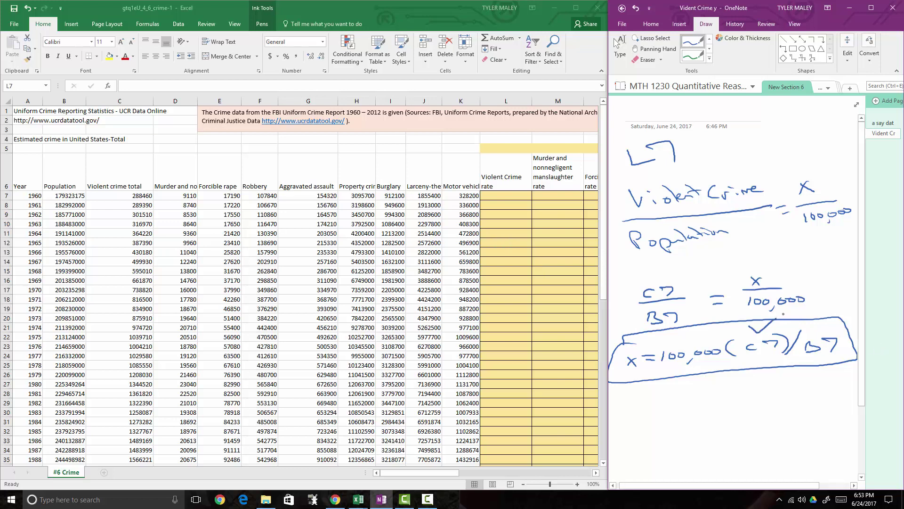
pyautogui.moveTo(772, 316); pyautogui.dragTo(783, 309)
pyautogui.moveTo(804, 340); pyautogui.dragTo(803, 354)
# Enter =100000*C7/$B7 in the 1960 Violent Crime rate cell L7 of the workbook, accepting the proposed formula correction
pyautogui.doubleClick(512, 195)
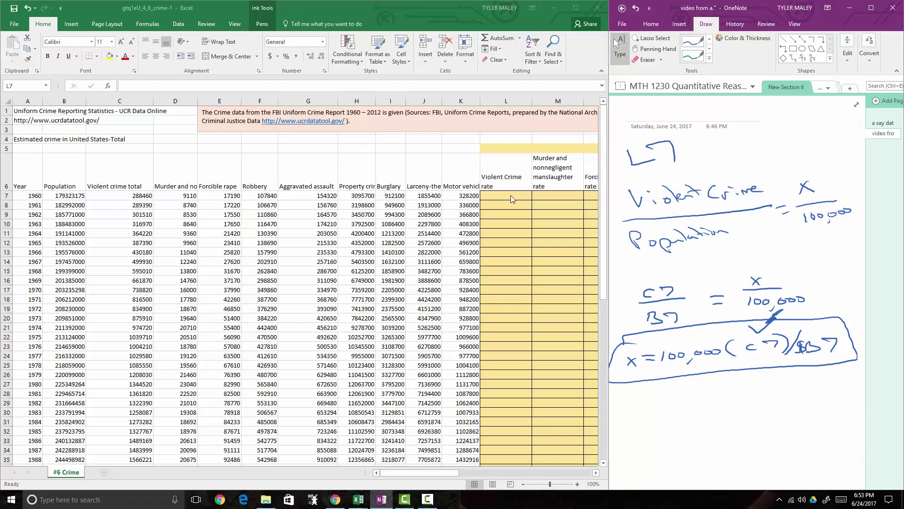
pyautogui.write('=')
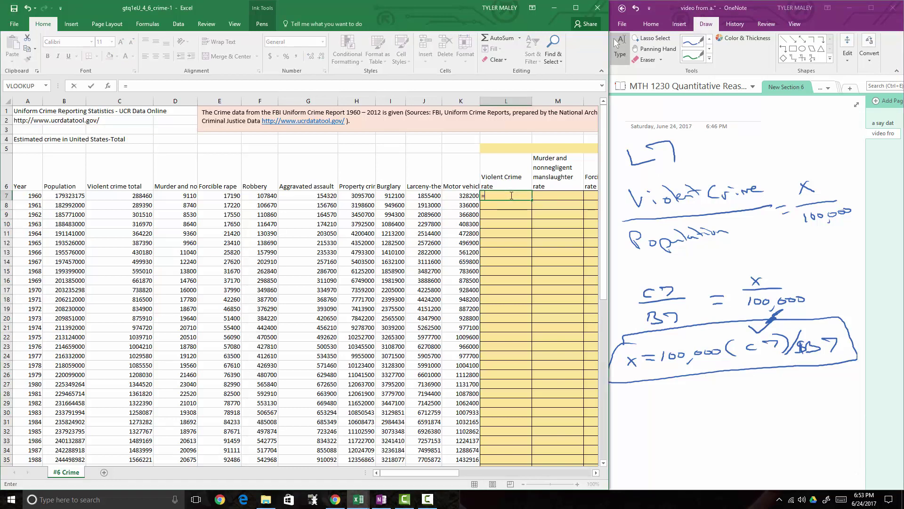
pyautogui.write('100,000*C&')
pyautogui.press('BackSpace')
pyautogui.write('7')
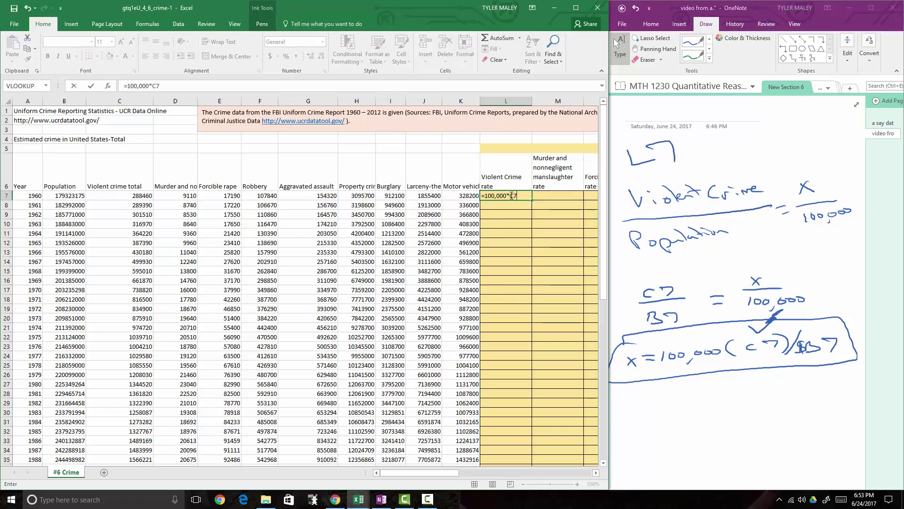
pyautogui.write('/B7')
pyautogui.press('F4')
pyautogui.press('F4')
pyautogui.press('F4')
pyautogui.press('Return')
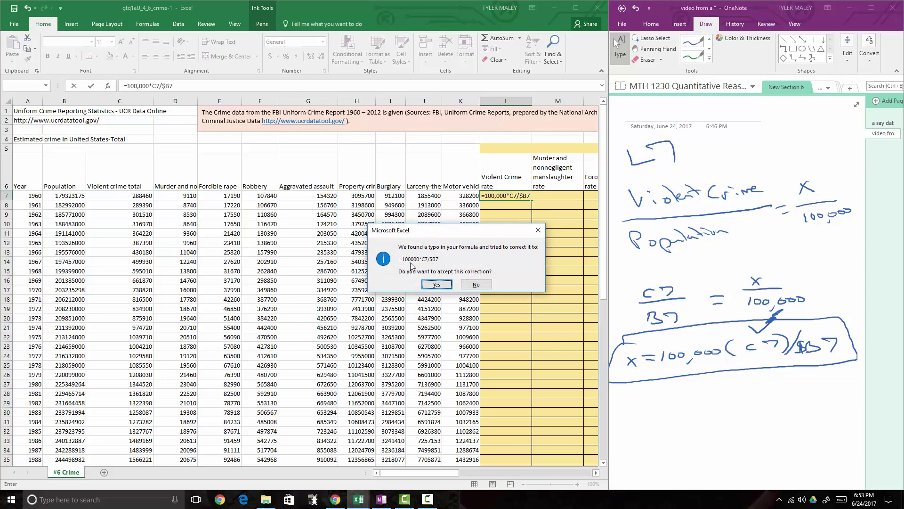
pyautogui.click(437, 284)
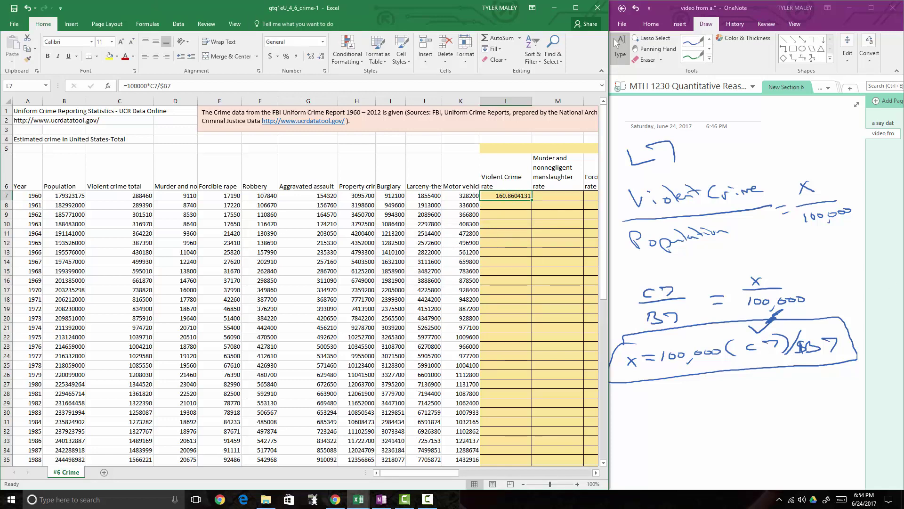
# Format cell L7 as a Number with 1 decimal place and the 1000 separator
pyautogui.click(616, 43)
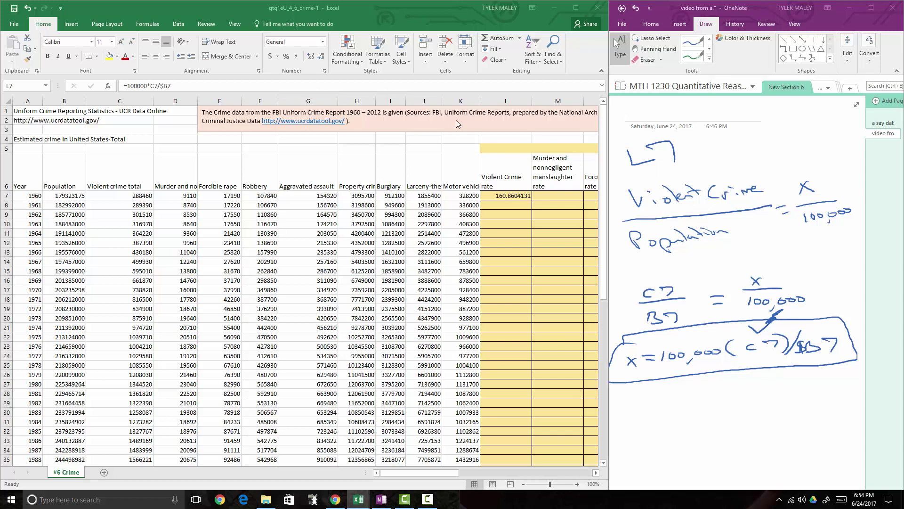
pyautogui.click(511, 193)
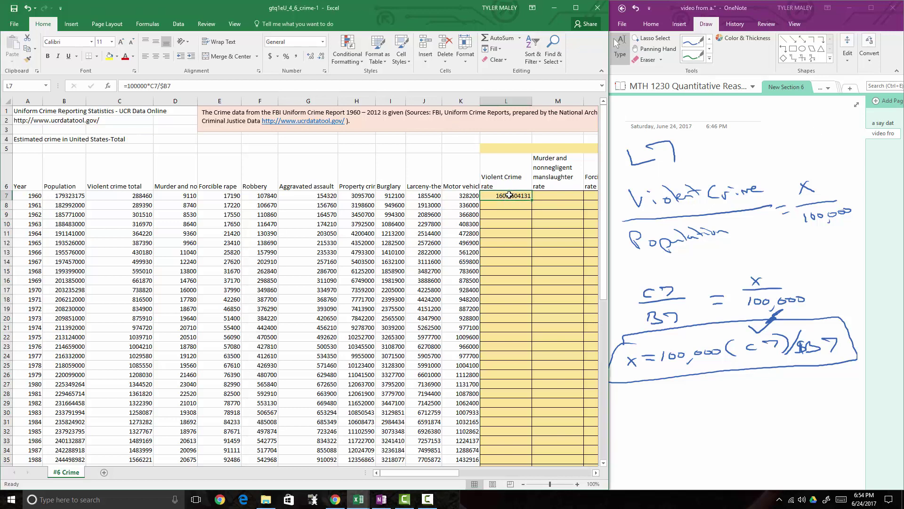
pyautogui.rightClick(510, 195)
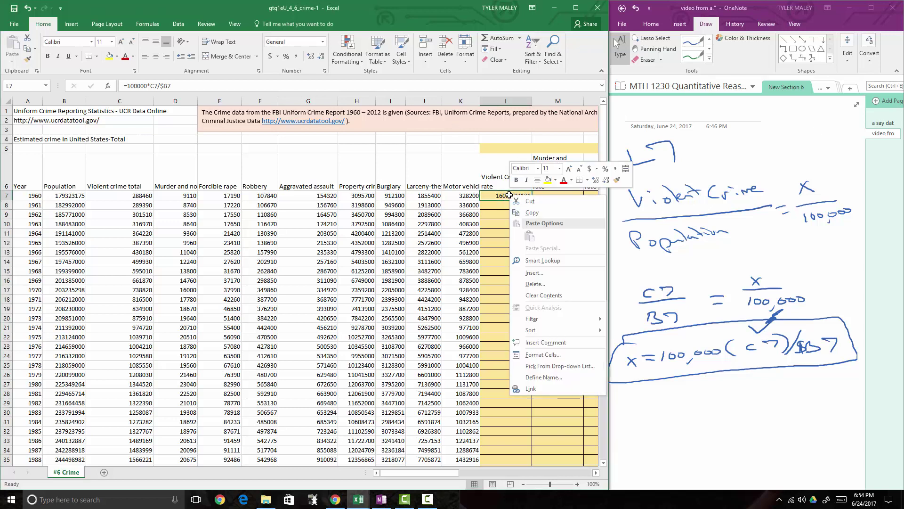
pyautogui.click(547, 355)
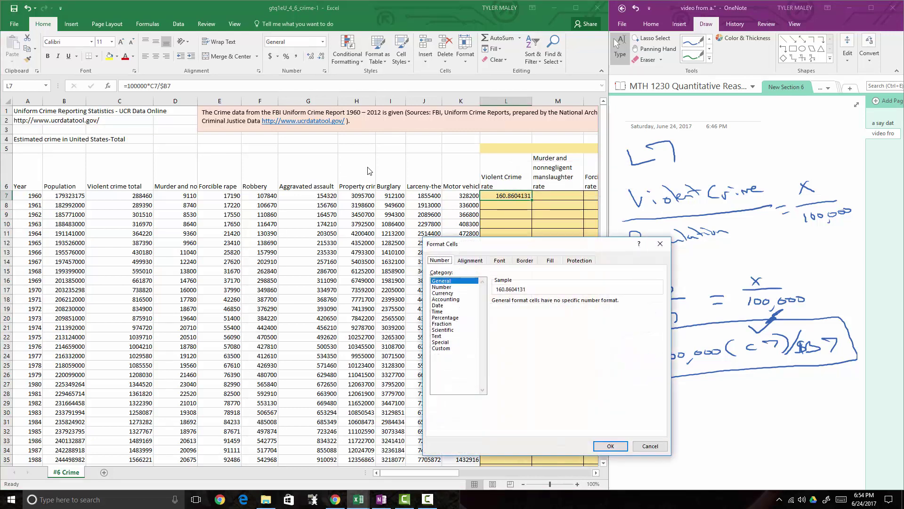
pyautogui.click(460, 287)
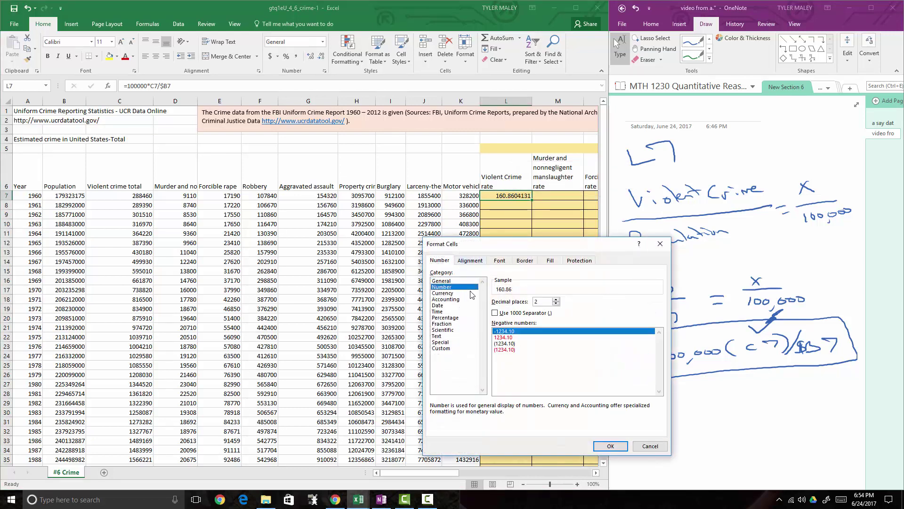
pyautogui.click(501, 315)
pyautogui.click(557, 304)
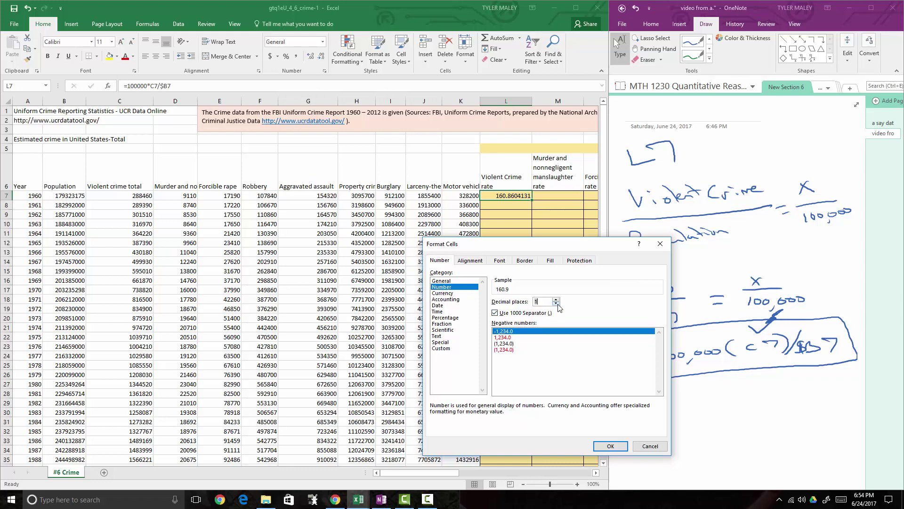
pyautogui.click(606, 445)
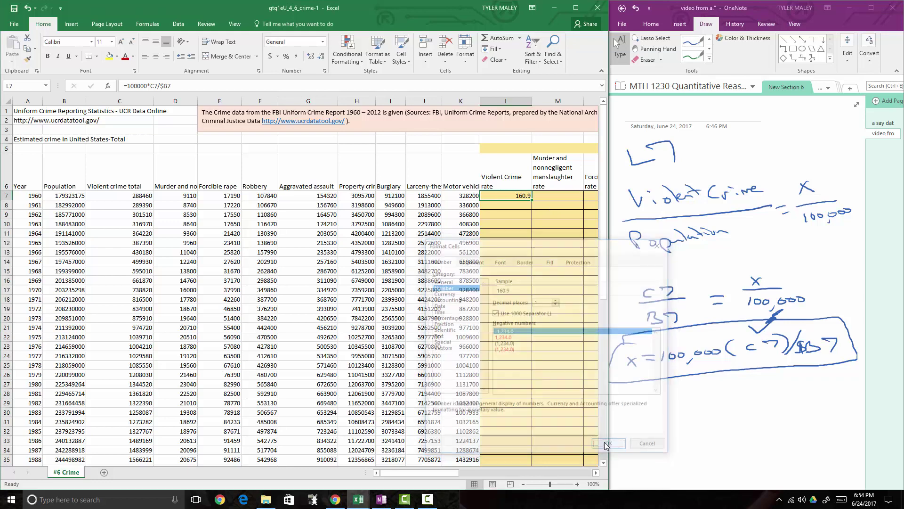
# Fill the L7 formula across to the Motor vehicle theft rate column, then down through all the years
pyautogui.click(507, 214)
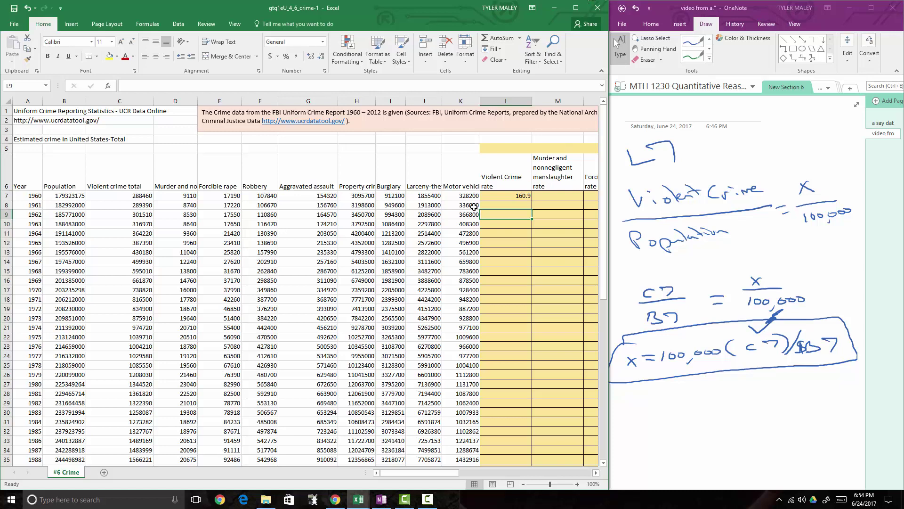
pyautogui.moveTo(456, 472); pyautogui.dragTo(498, 465)
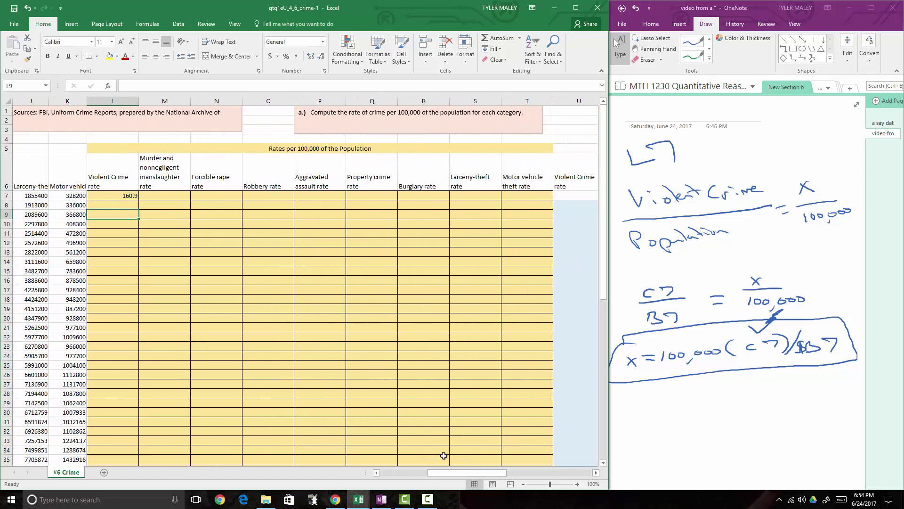
pyautogui.click(126, 196)
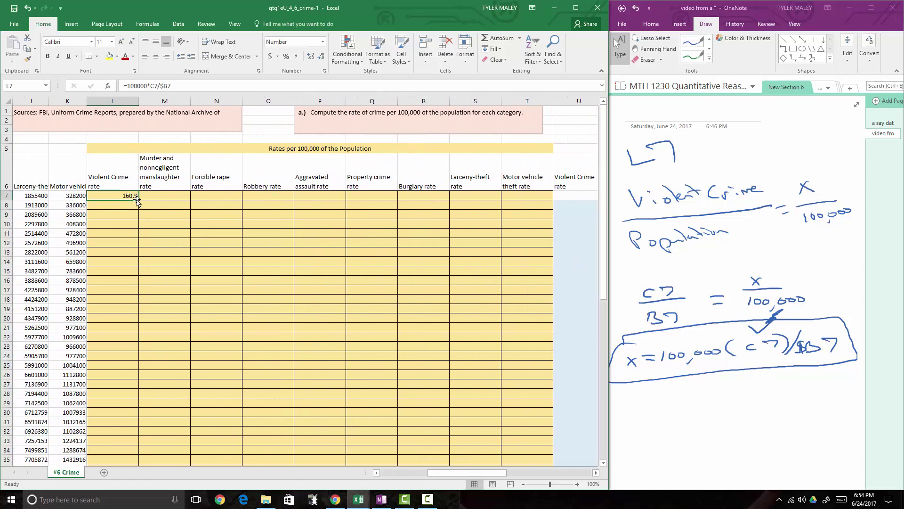
pyautogui.moveTo(138, 201); pyautogui.dragTo(155, 201)
pyautogui.moveTo(243, 214); pyautogui.dragTo(524, 201)
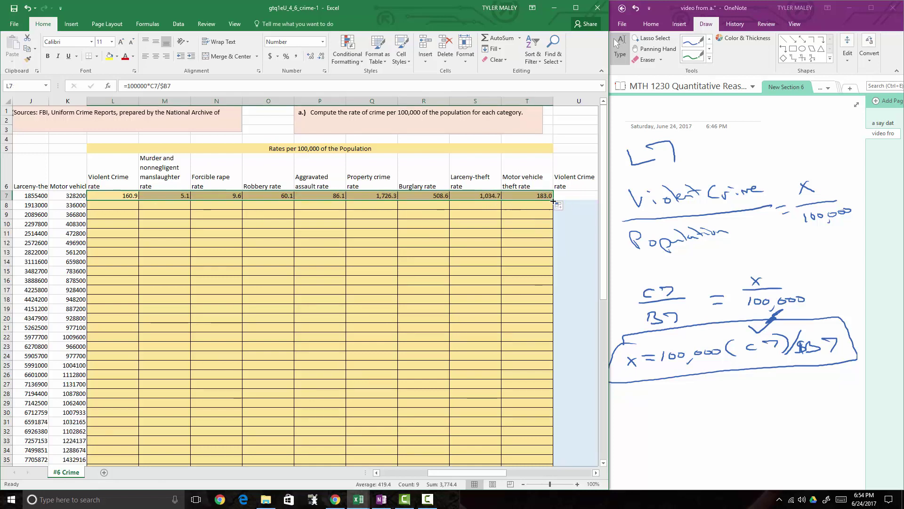
pyautogui.doubleClick(553, 201)
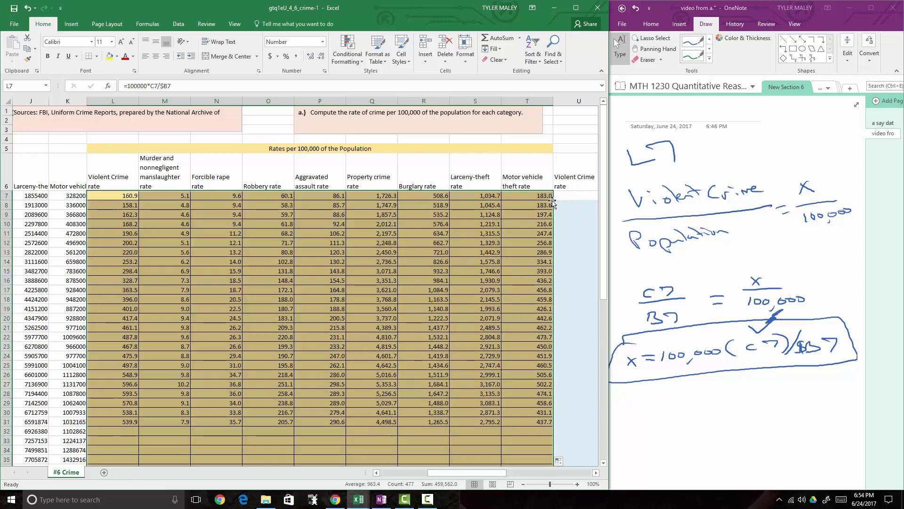
# Examine the filled crime rates and the references in the Aggravated assault rate formula in P19
pyautogui.scroll(-3, 284, 313)
pyautogui.scroll(-6, 284, 312)
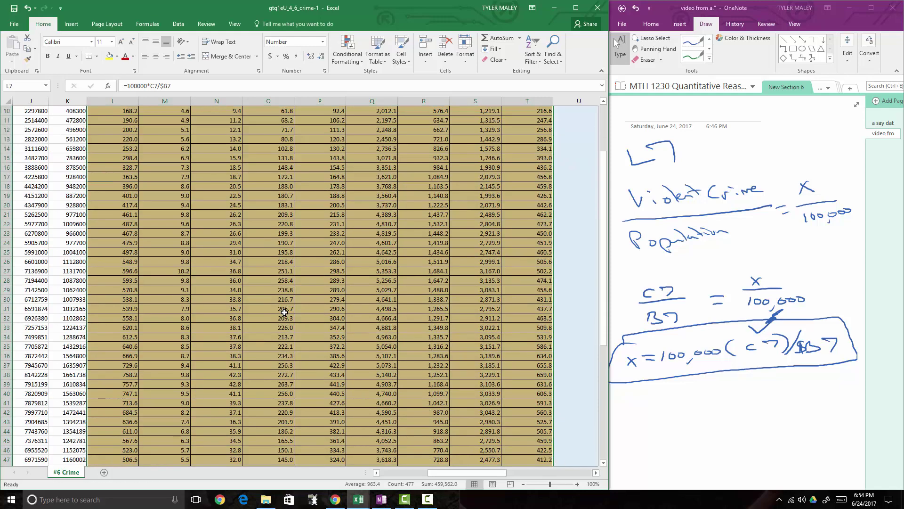
pyautogui.scroll(3, 284, 313)
pyautogui.scroll(5, 285, 312)
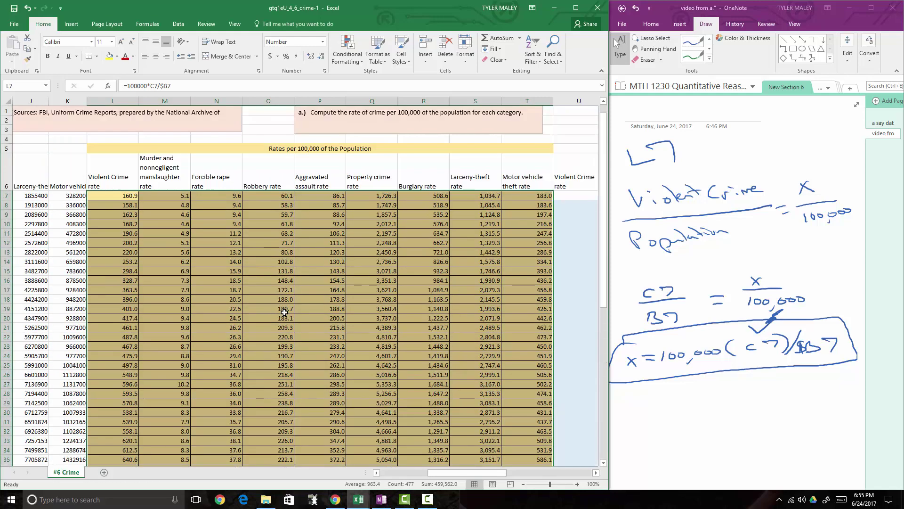
pyautogui.click(309, 310)
pyautogui.doubleClick(311, 309)
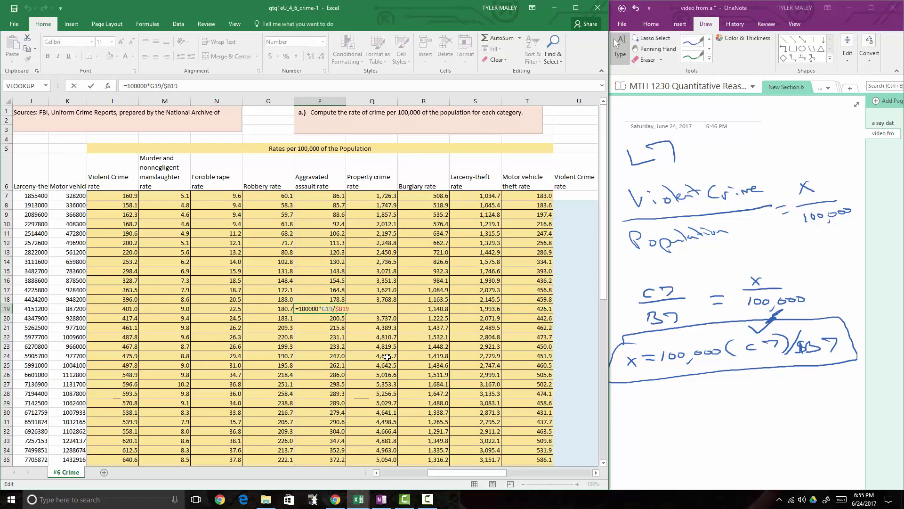
pyautogui.moveTo(465, 474)
pyautogui.mouseDown()
pyautogui.moveTo(417, 484)
pyautogui.moveTo(457, 470)
pyautogui.mouseUp()
pyautogui.click(275, 89)
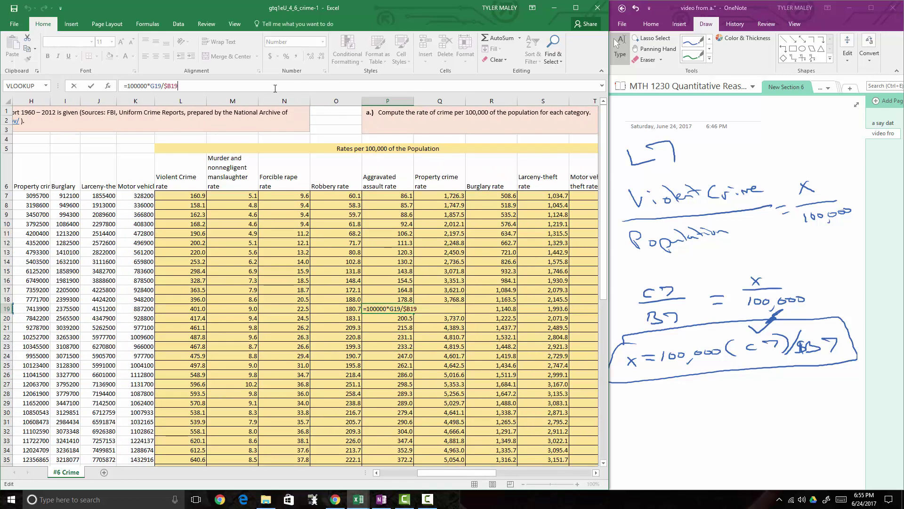
pyautogui.press('Return')
# Review the completed rates table from the first year down to the last data row
pyautogui.click(287, 271)
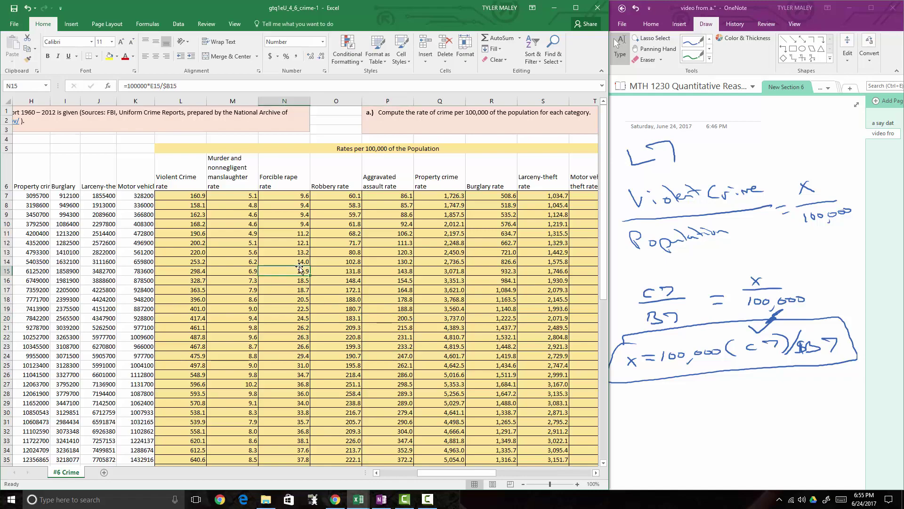
pyautogui.scroll(-4, 299, 267)
pyautogui.scroll(-6, 299, 267)
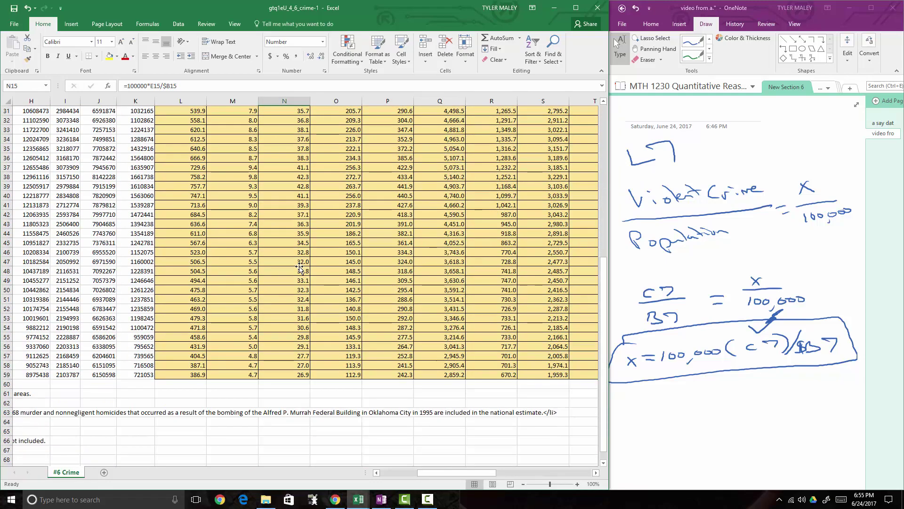
pyautogui.scroll(10, 300, 267)
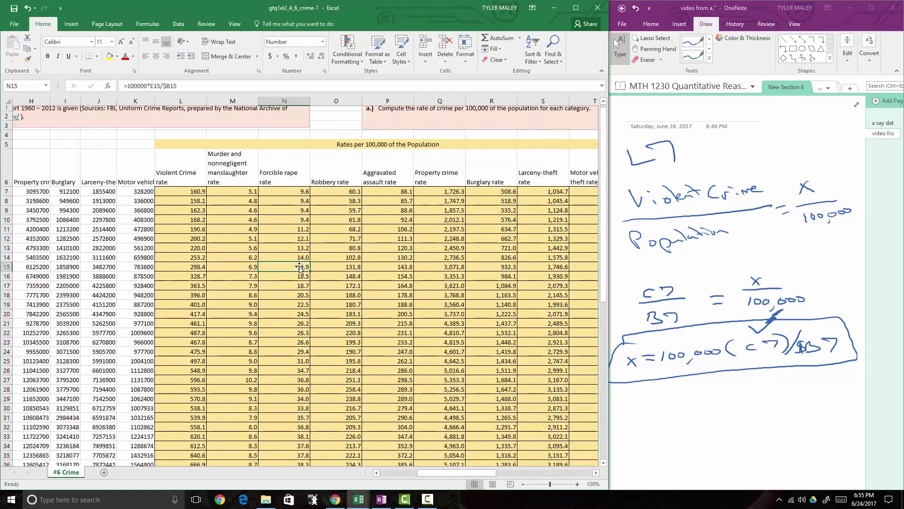
pyautogui.scroll(-6, 300, 267)
pyautogui.scroll(6, 300, 267)
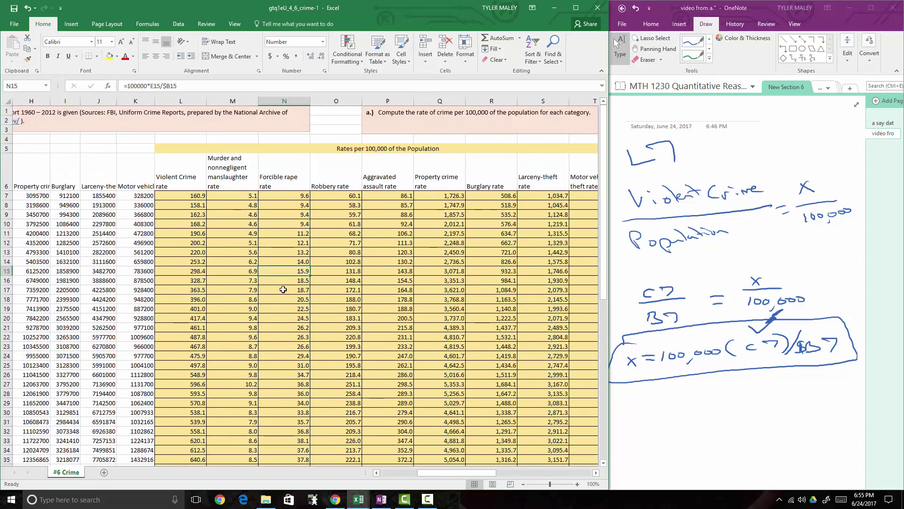
# Bring up part b in the workbook, switch to OneNote and write a double-underlined heading "Percent Change" in blank space below the boxed formula
pyautogui.moveTo(439, 476); pyautogui.dragTo(504, 463)
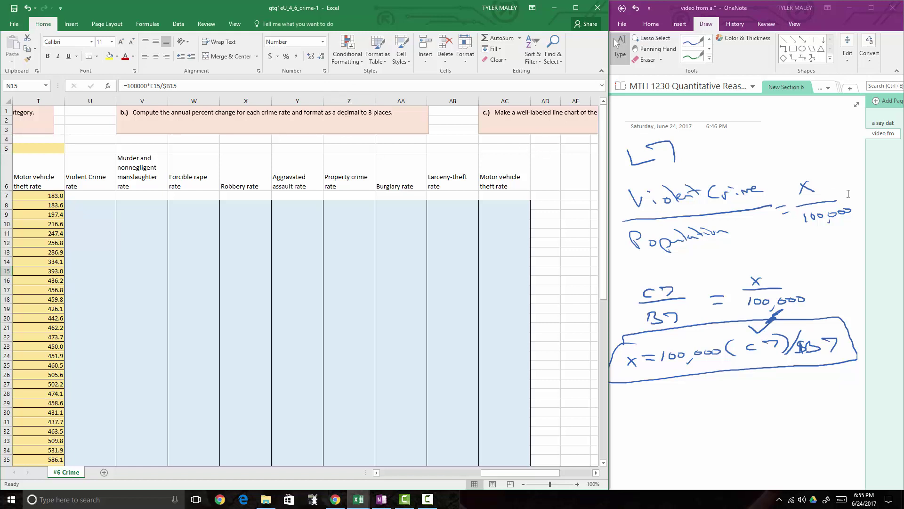
pyautogui.click(798, 249)
pyautogui.scroll(-3, 799, 249)
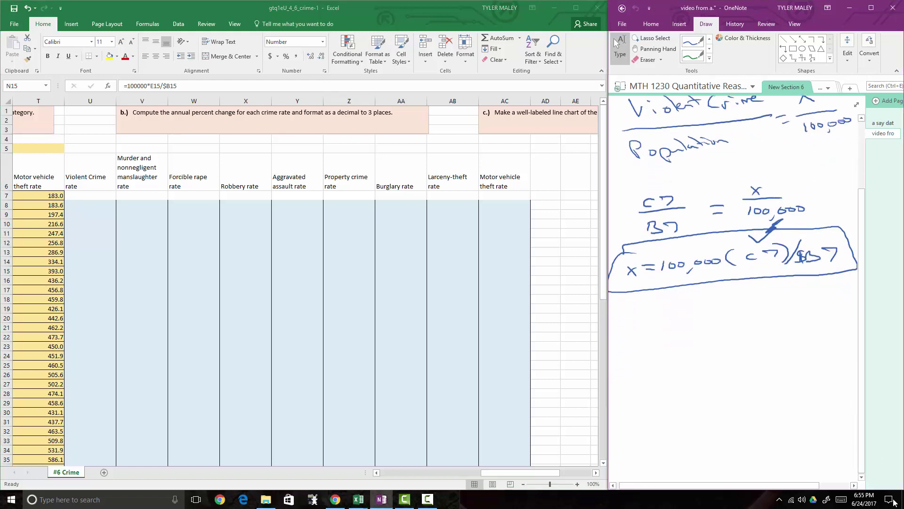
pyautogui.click(862, 477)
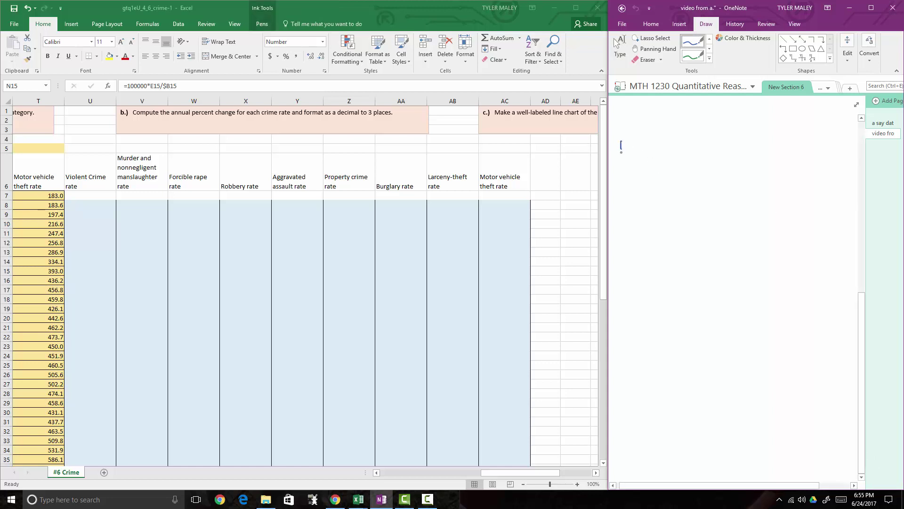
pyautogui.moveTo(621, 151)
pyautogui.mouseDown()
pyautogui.moveTo(629, 142)
pyautogui.moveTo(778, 152)
pyautogui.mouseUp()
pyautogui.moveTo(640, 170); pyautogui.dragTo(772, 161)
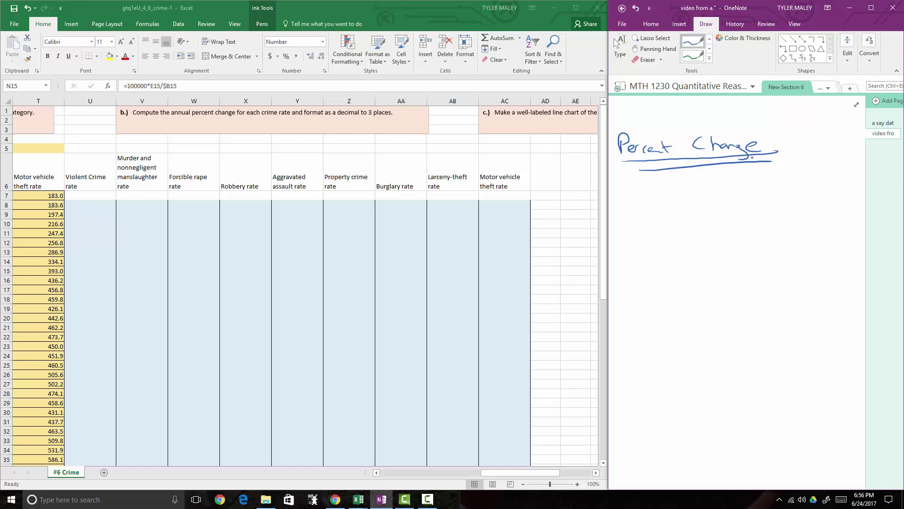
# Handwrite the formula "% Change = Total Change / original Amt." as a fraction below the heading
pyautogui.moveTo(622, 215); pyautogui.dragTo(617, 222)
pyautogui.moveTo(629, 221)
pyautogui.mouseDown()
pyautogui.moveTo(622, 223)
pyautogui.moveTo(684, 220)
pyautogui.moveTo(682, 227)
pyautogui.moveTo(696, 216)
pyautogui.mouseUp()
pyautogui.moveTo(700, 213); pyautogui.dragTo(708, 212)
pyautogui.moveTo(699, 217); pyautogui.dragTo(840, 206)
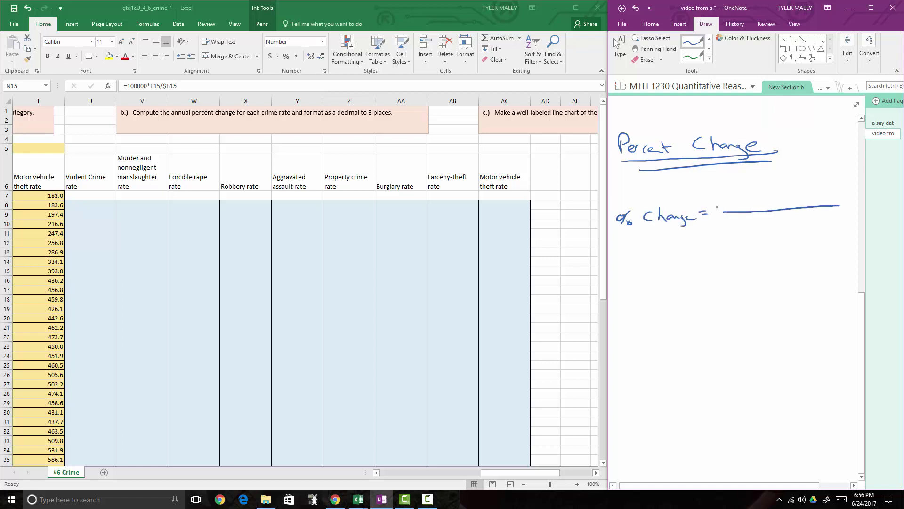
pyautogui.moveTo(734, 195); pyautogui.dragTo(735, 208)
pyautogui.moveTo(724, 197)
pyautogui.mouseDown()
pyautogui.moveTo(740, 194)
pyautogui.moveTo(754, 206)
pyautogui.mouseUp()
pyautogui.moveTo(748, 201); pyautogui.dragTo(764, 205)
pyautogui.moveTo(767, 191)
pyautogui.mouseDown()
pyautogui.moveTo(771, 203)
pyautogui.moveTo(847, 193)
pyautogui.mouseUp()
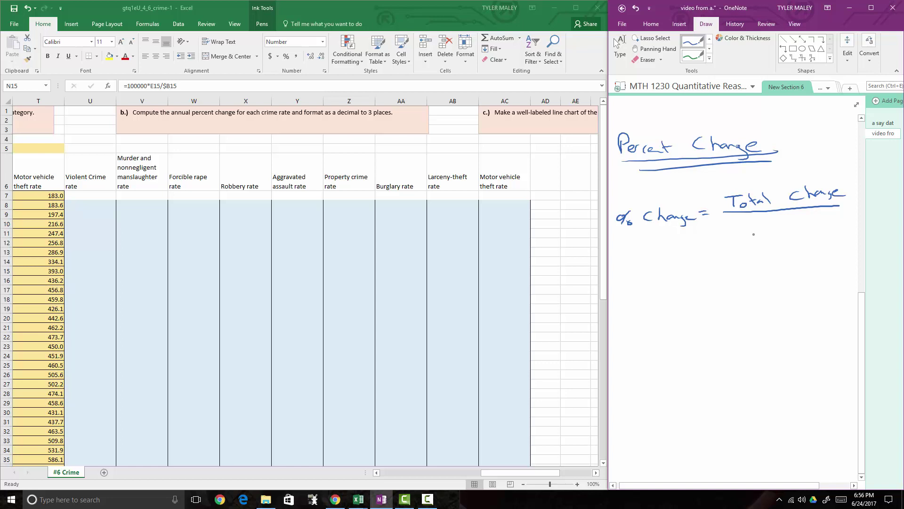
pyautogui.moveTo(752, 224); pyautogui.dragTo(768, 229)
pyautogui.moveTo(780, 223); pyautogui.dragTo(847, 214)
# Write "new – original" above "Total Change" in the fraction's numerator
pyautogui.moveTo(735, 179); pyautogui.dragTo(776, 181)
pyautogui.moveTo(779, 177); pyautogui.dragTo(802, 177)
pyautogui.moveTo(804, 178)
pyautogui.mouseDown()
pyautogui.moveTo(829, 178)
pyautogui.moveTo(843, 164)
pyautogui.mouseUp()
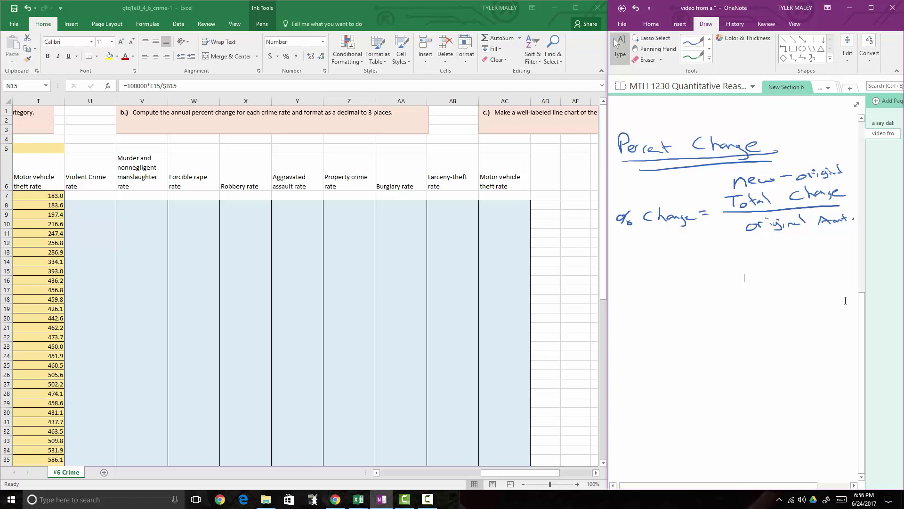
# Examine the Violent Crime percent change column in the workbook, comparing cells U7, U8 and U9 as the starting row
pyautogui.click(490, 474)
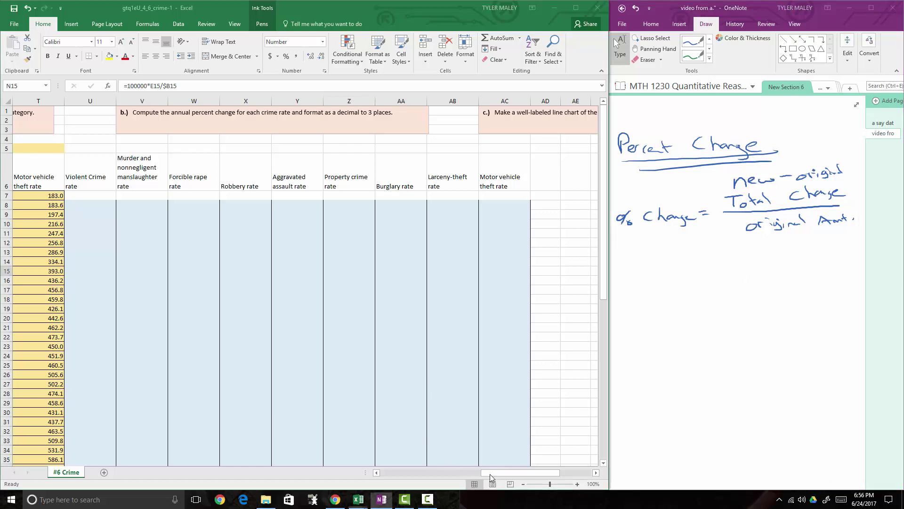
pyautogui.moveTo(485, 473); pyautogui.dragTo(451, 471)
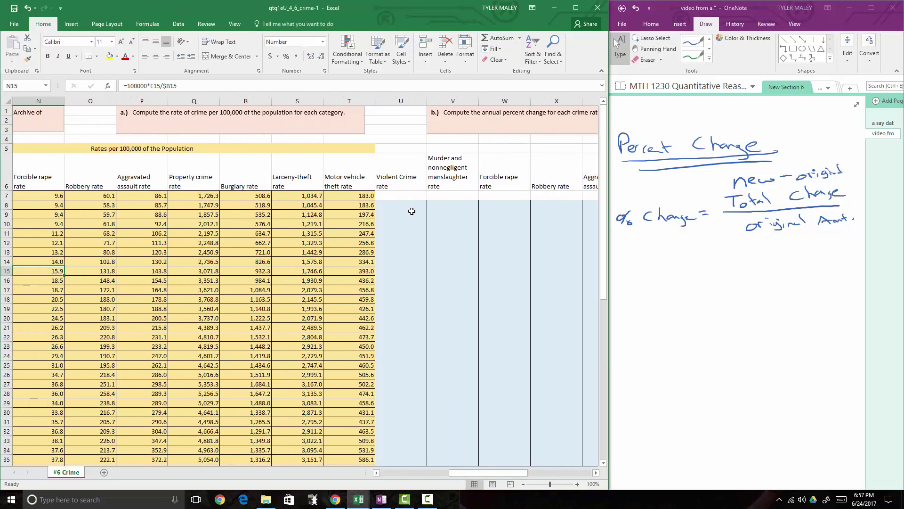
pyautogui.click(398, 204)
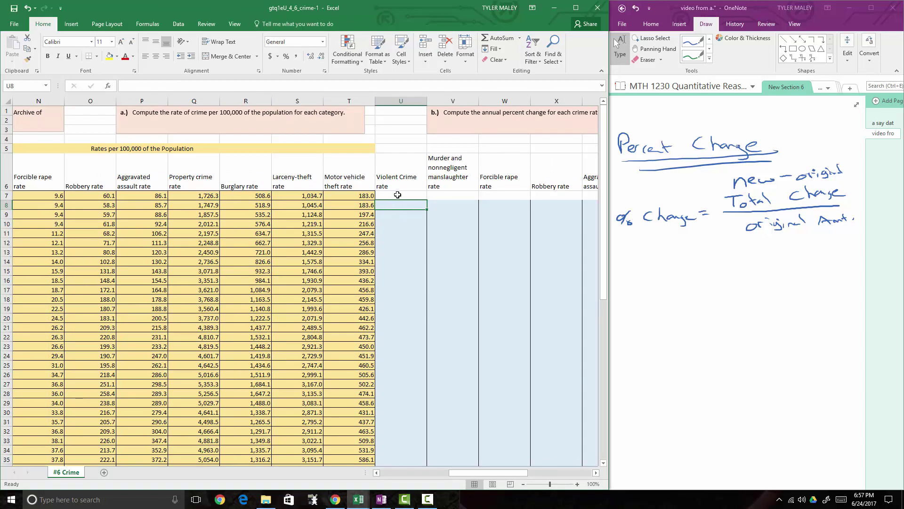
pyautogui.click(398, 194)
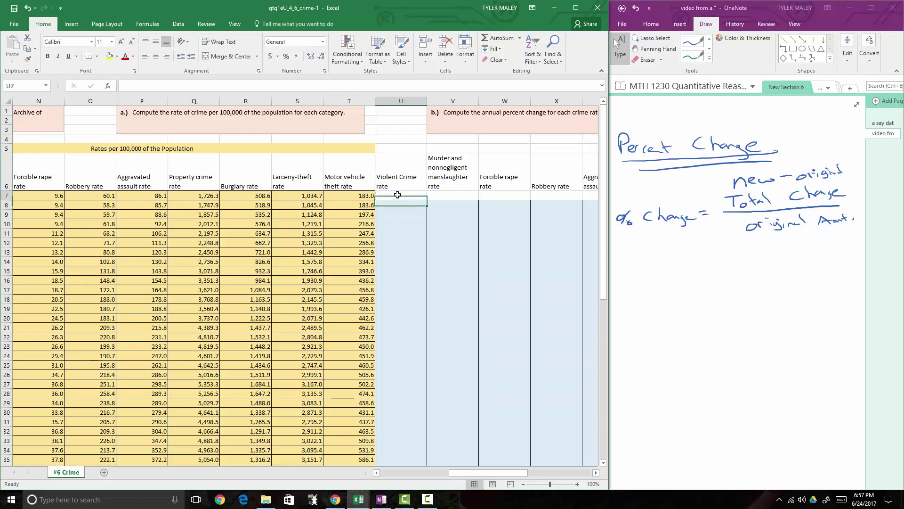
pyautogui.click(379, 209)
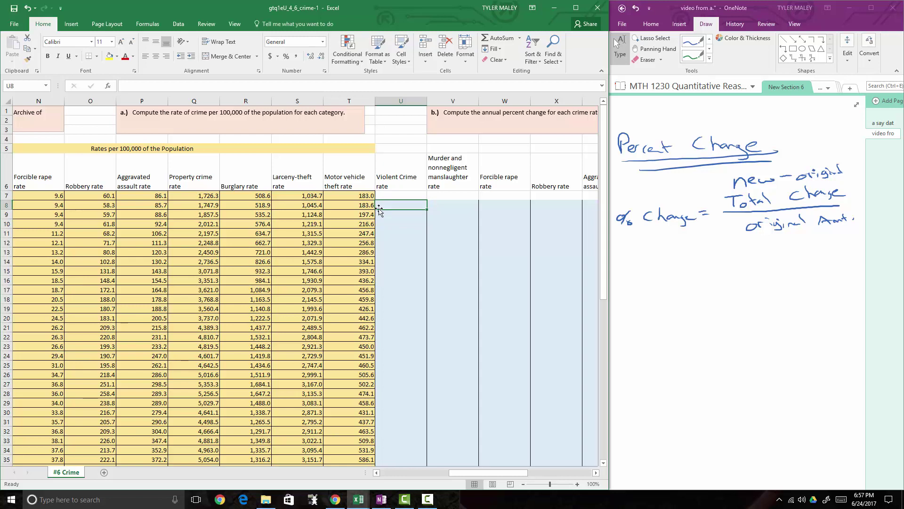
pyautogui.click(383, 217)
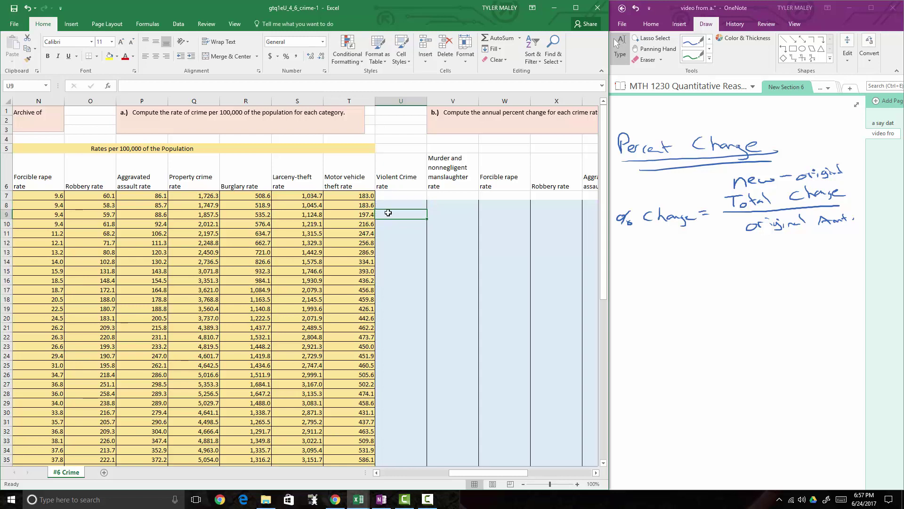
pyautogui.click(391, 207)
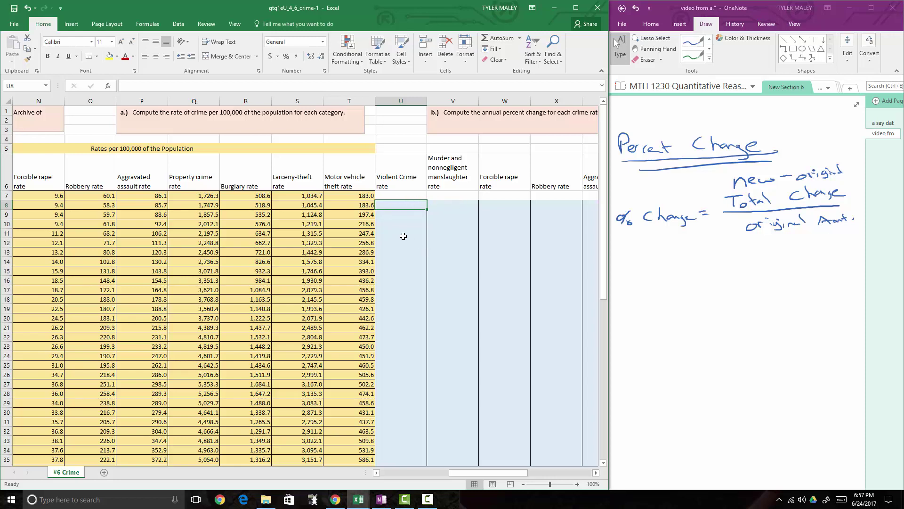
# Compare the category headings of the rates table with the percent change columns and return to cell U8
pyautogui.moveTo(446, 472)
pyautogui.mouseDown()
pyautogui.moveTo(508, 467)
pyautogui.moveTo(449, 470)
pyautogui.moveTo(382, 488)
pyautogui.moveTo(437, 471)
pyautogui.mouseUp()
pyautogui.click(115, 179)
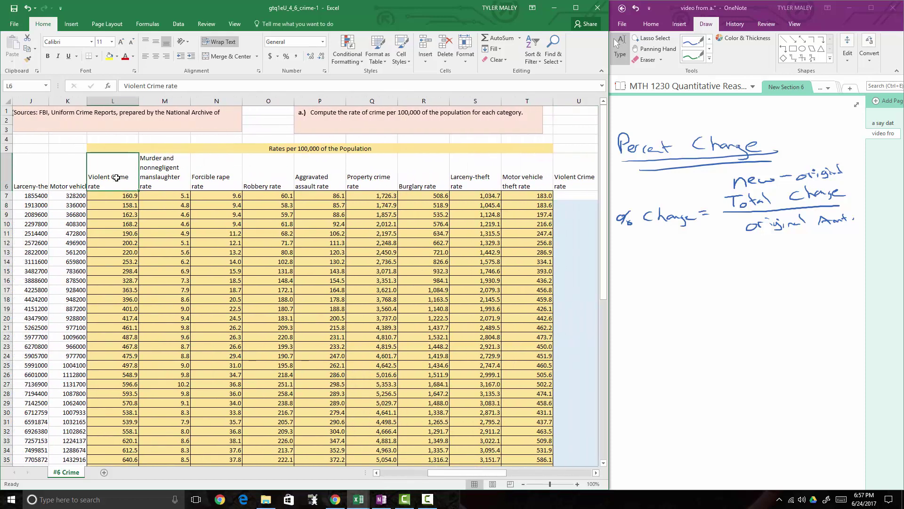
pyautogui.click(155, 172)
pyautogui.click(197, 172)
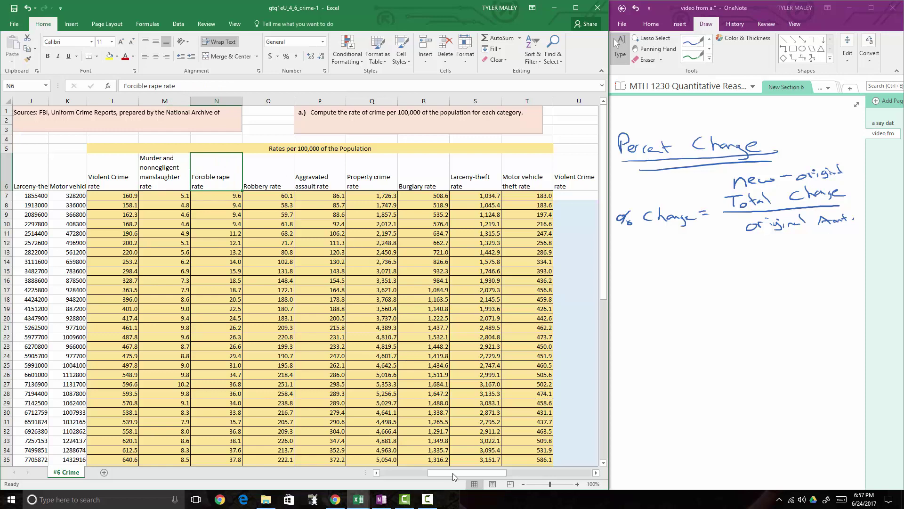
pyautogui.moveTo(453, 472); pyautogui.dragTo(497, 473)
pyautogui.click(100, 204)
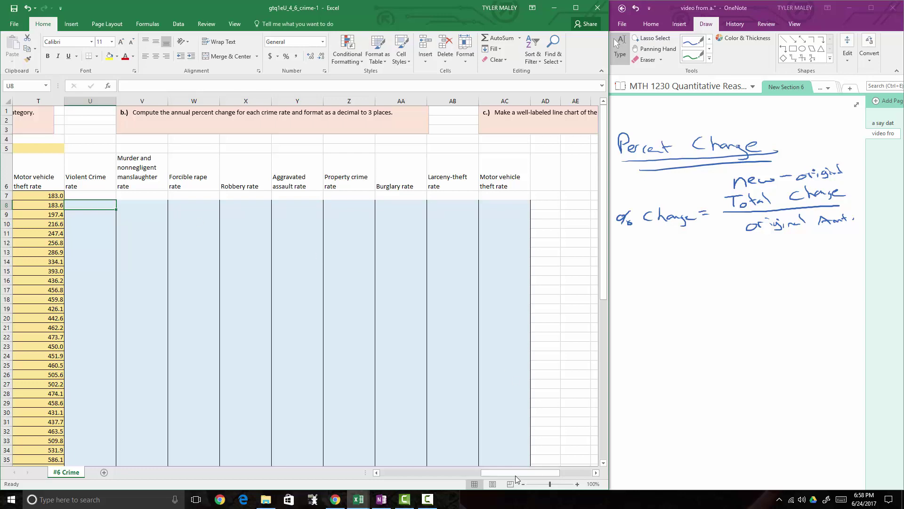
pyautogui.moveTo(516, 476)
pyautogui.mouseDown()
pyautogui.moveTo(463, 477)
pyautogui.moveTo(505, 469)
pyautogui.mouseUp()
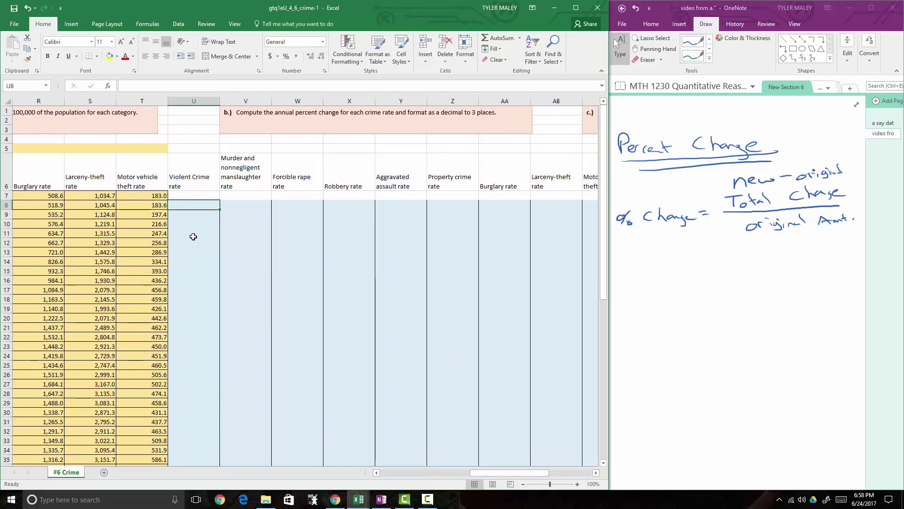
pyautogui.doubleClick(201, 206)
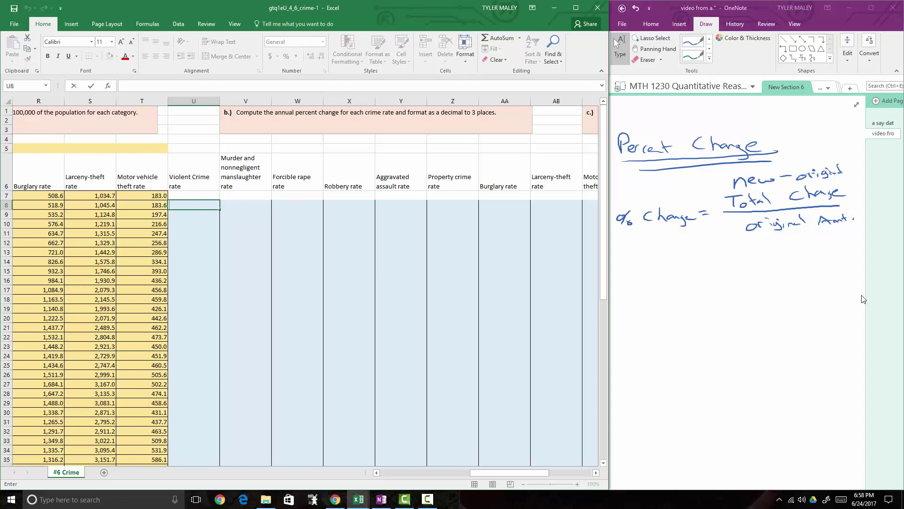
# Select the first two Violent Crime rates, L7:L8, and handwrite the fraction (158.1 – 160.9) / 160.9 below the percent change formula in OneNote
pyautogui.scroll(-5, 861, 299)
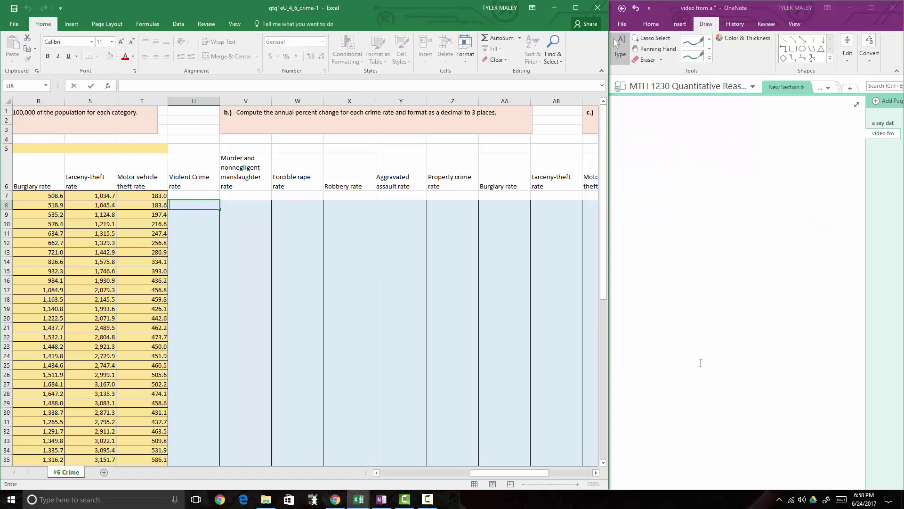
pyautogui.moveTo(478, 471); pyautogui.dragTo(406, 473)
pyautogui.moveTo(243, 196); pyautogui.dragTo(255, 206)
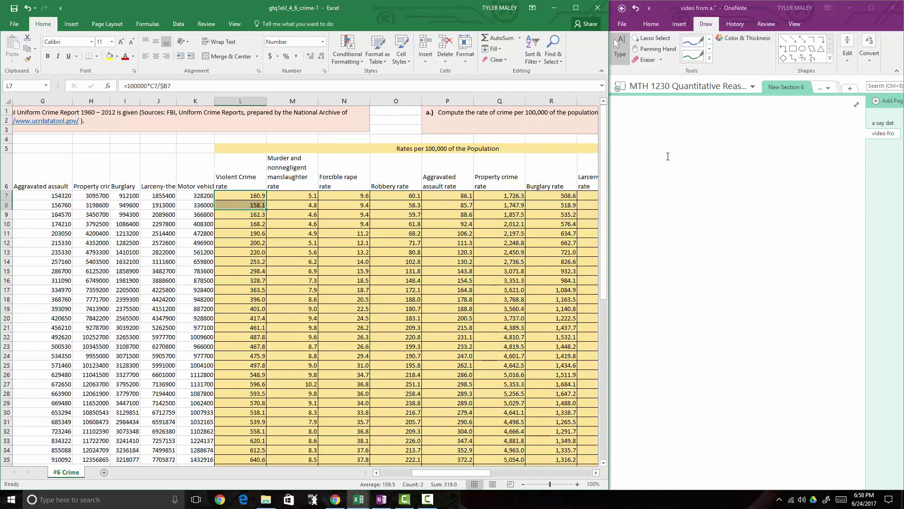
pyautogui.click(859, 318)
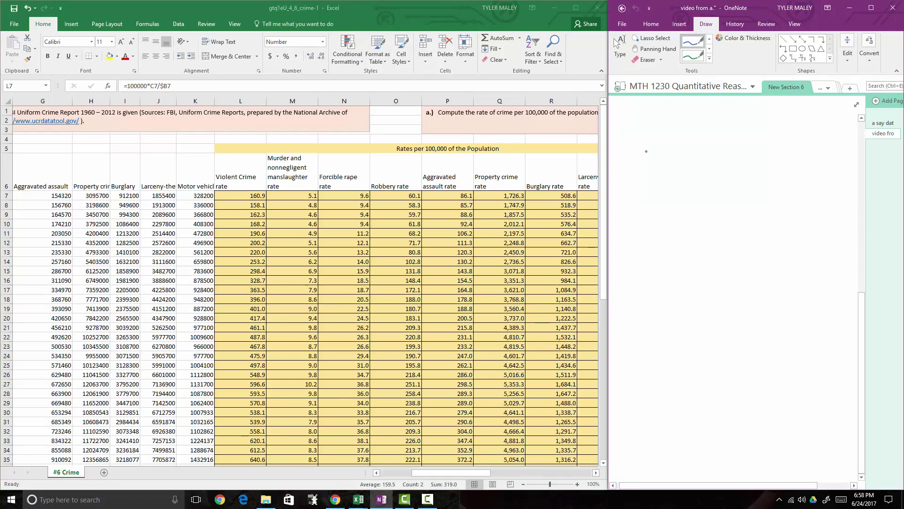
pyautogui.moveTo(647, 151); pyautogui.dragTo(647, 163)
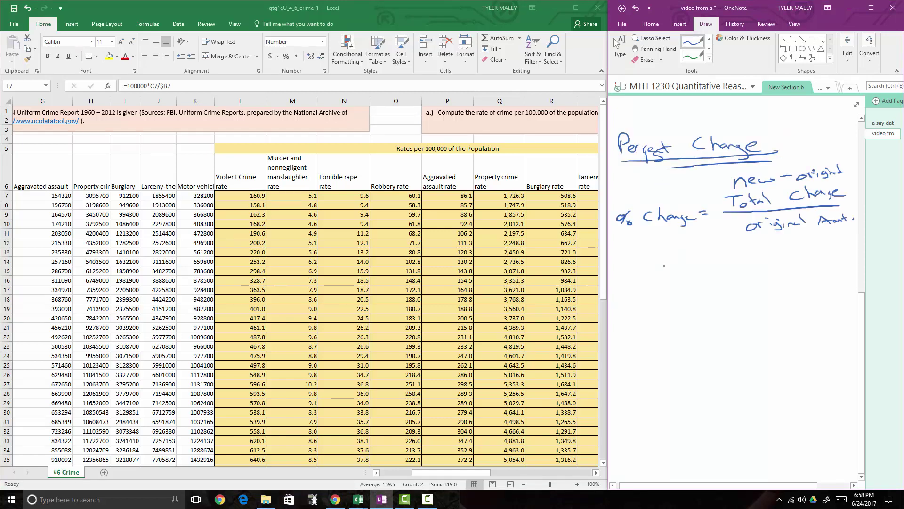
pyautogui.moveTo(634, 281)
pyautogui.mouseDown()
pyautogui.moveTo(646, 267)
pyautogui.moveTo(688, 280)
pyautogui.mouseUp()
pyautogui.moveTo(703, 271)
pyautogui.mouseDown()
pyautogui.moveTo(762, 265)
pyautogui.moveTo(789, 273)
pyautogui.mouseUp()
pyautogui.moveTo(632, 293); pyautogui.dragTo(810, 282)
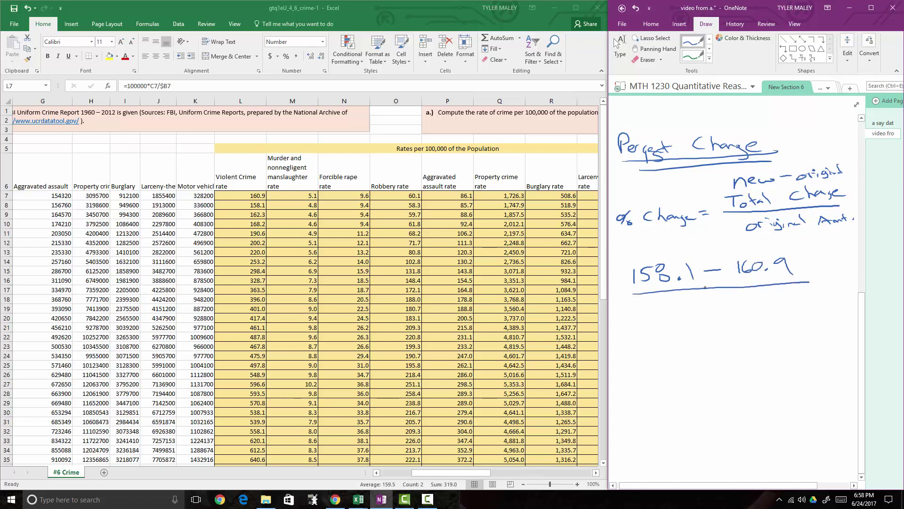
pyautogui.moveTo(682, 299); pyautogui.dragTo(691, 306)
pyautogui.moveTo(706, 299); pyautogui.dragTo(736, 304)
pyautogui.click(616, 44)
pyautogui.click(358, 499)
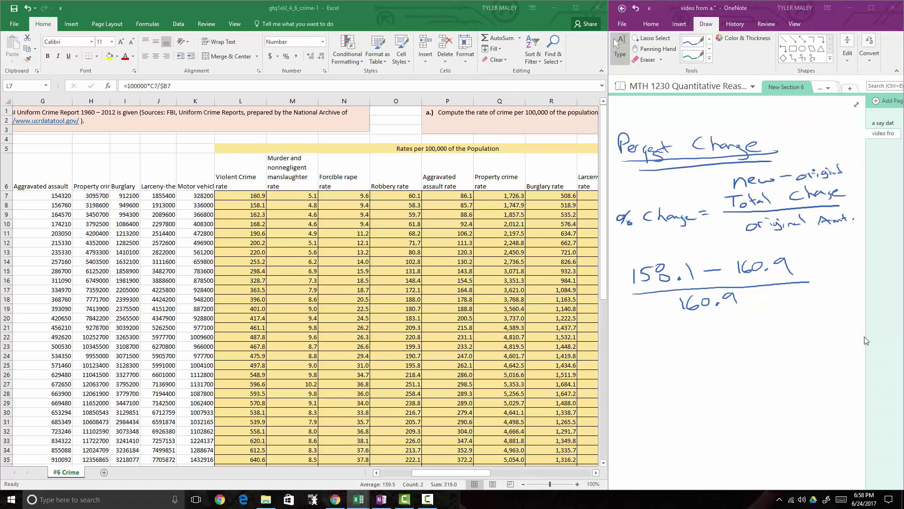
# Handwrite "= (158.1 – 160.9) / 160.9" below the fraction in the OneNote page
pyautogui.click(623, 352)
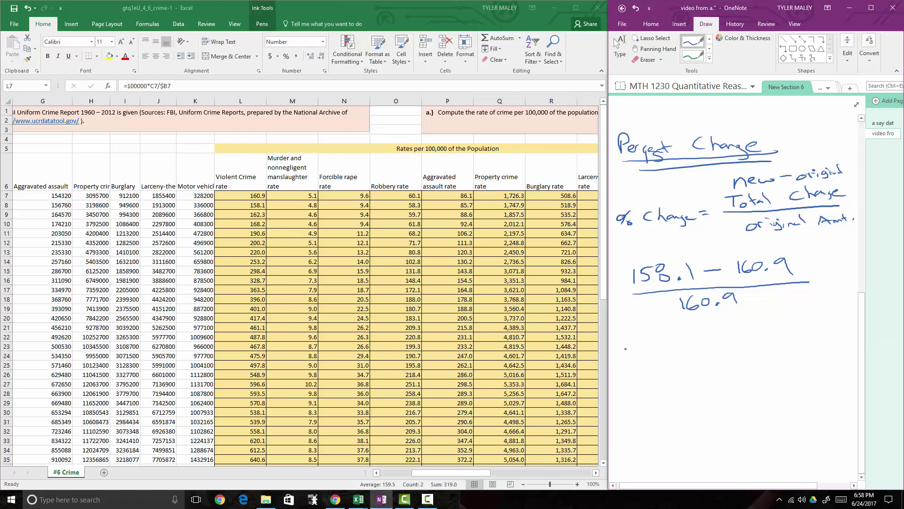
pyautogui.moveTo(623, 350); pyautogui.dragTo(637, 349)
pyautogui.moveTo(623, 358); pyautogui.dragTo(677, 356)
pyautogui.moveTo(675, 344); pyautogui.dragTo(702, 355)
pyautogui.moveTo(712, 346)
pyautogui.mouseDown()
pyautogui.moveTo(721, 345)
pyautogui.moveTo(717, 355)
pyautogui.moveTo(740, 348)
pyautogui.mouseUp()
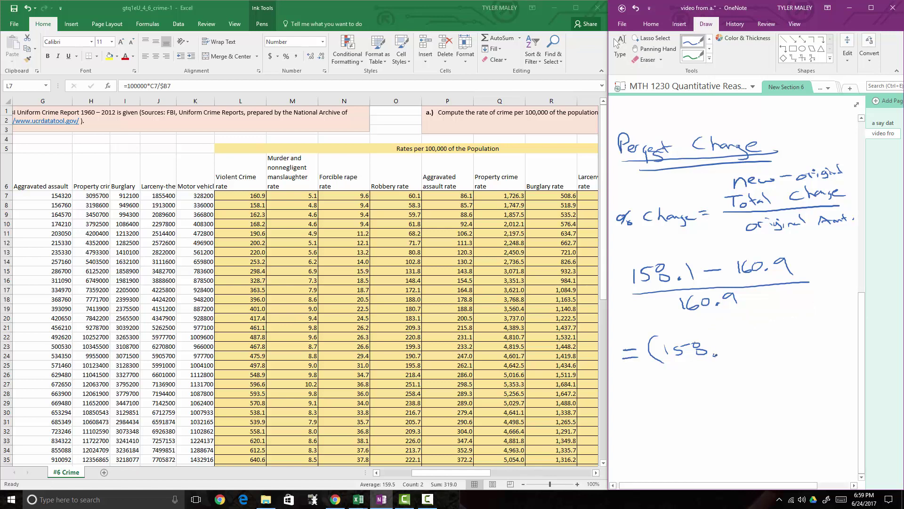
pyautogui.moveTo(729, 340)
pyautogui.mouseDown()
pyautogui.moveTo(730, 357)
pyautogui.moveTo(751, 346)
pyautogui.moveTo(773, 355)
pyautogui.mouseUp()
pyautogui.moveTo(784, 340)
pyautogui.mouseDown()
pyautogui.moveTo(780, 352)
pyautogui.moveTo(791, 342)
pyautogui.moveTo(829, 351)
pyautogui.moveTo(815, 382)
pyautogui.moveTo(822, 379)
pyautogui.mouseUp()
pyautogui.click(799, 346)
pyautogui.click(836, 341)
pyautogui.moveTo(830, 375); pyautogui.dragTo(850, 374)
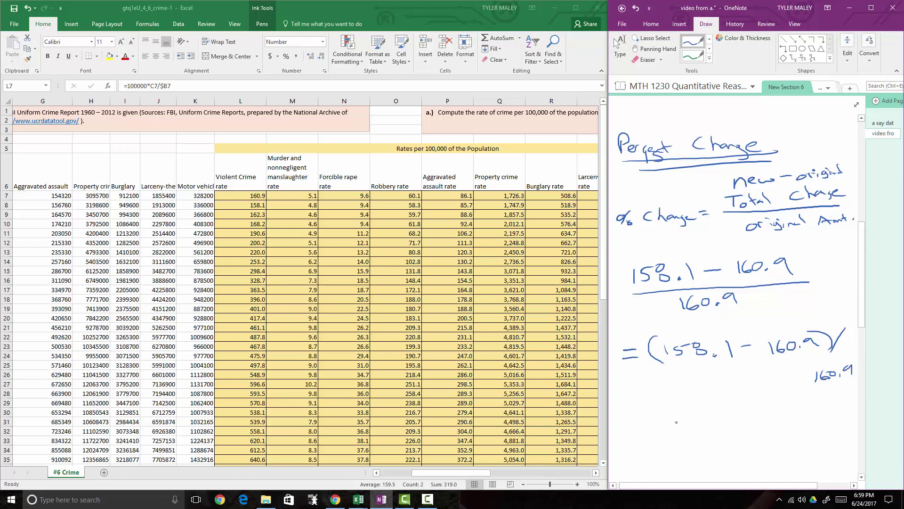
# Handwrite the cell-reference version "= (L8 – L7) / L7" beneath the numeric expression
pyautogui.moveTo(616, 428); pyautogui.dragTo(626, 427)
pyautogui.moveTo(652, 415)
pyautogui.mouseDown()
pyautogui.moveTo(646, 439)
pyautogui.moveTo(680, 427)
pyautogui.mouseUp()
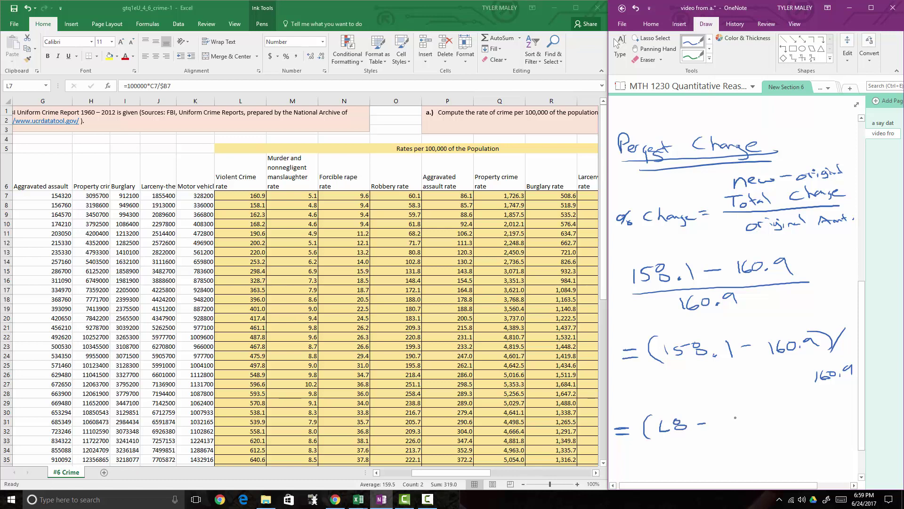
pyautogui.moveTo(719, 416)
pyautogui.mouseDown()
pyautogui.moveTo(733, 425)
pyautogui.moveTo(783, 419)
pyautogui.mouseUp()
pyautogui.moveTo(786, 409); pyautogui.dragTo(795, 423)
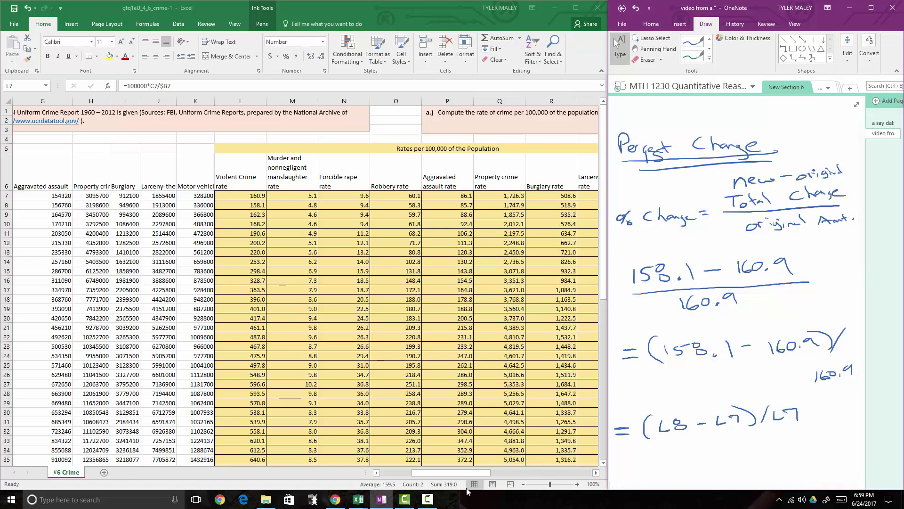
# Switch to the Excel workbook and enter =(L8-L7)/L7 in cell U8 of the Violent Crime percent change column
pyautogui.click(471, 472)
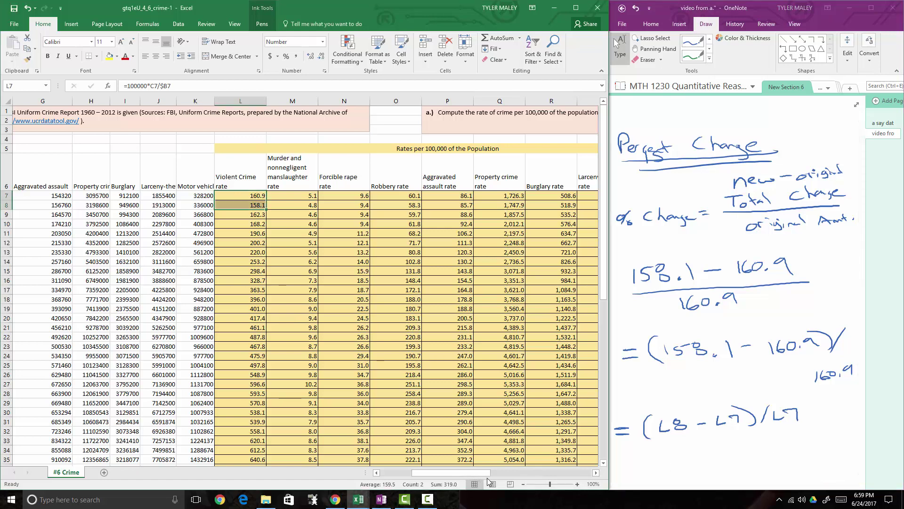
pyautogui.moveTo(486, 474); pyautogui.dragTo(512, 473)
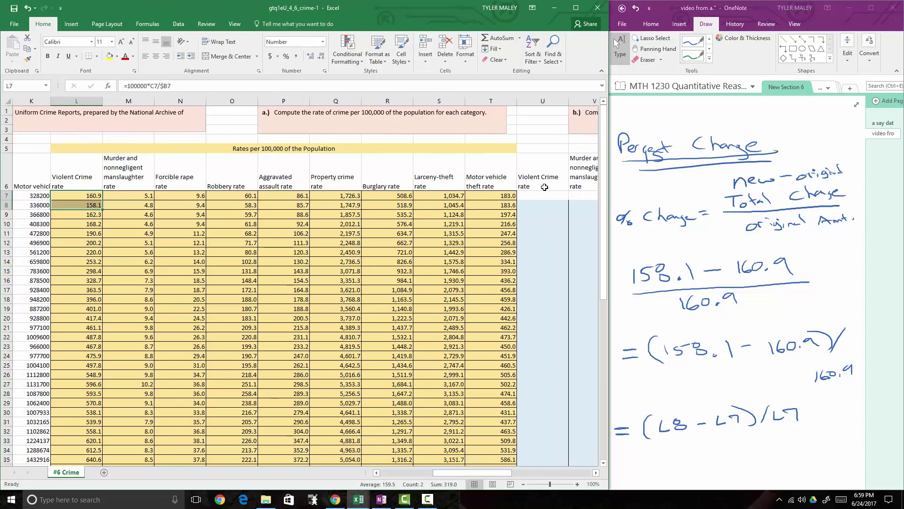
pyautogui.click(534, 206)
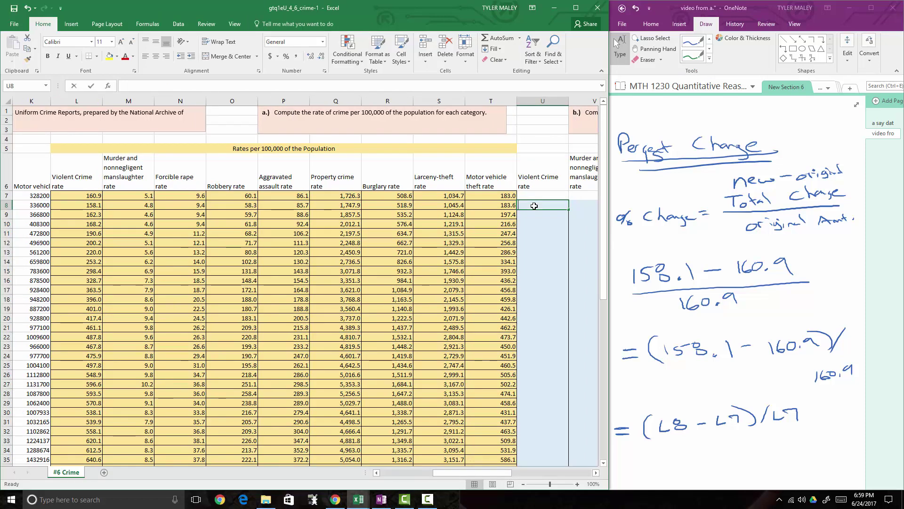
pyautogui.write('=')
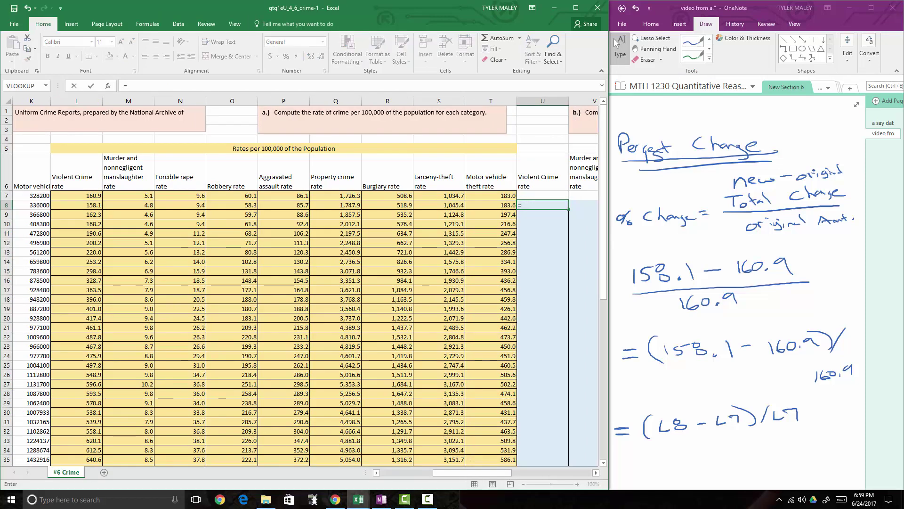
pyautogui.write('()')
pyautogui.press('Return')
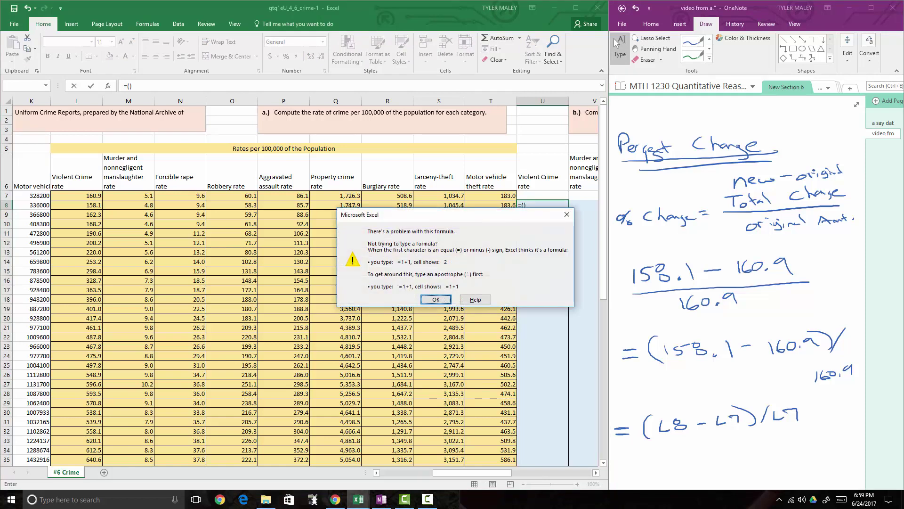
pyautogui.click(442, 300)
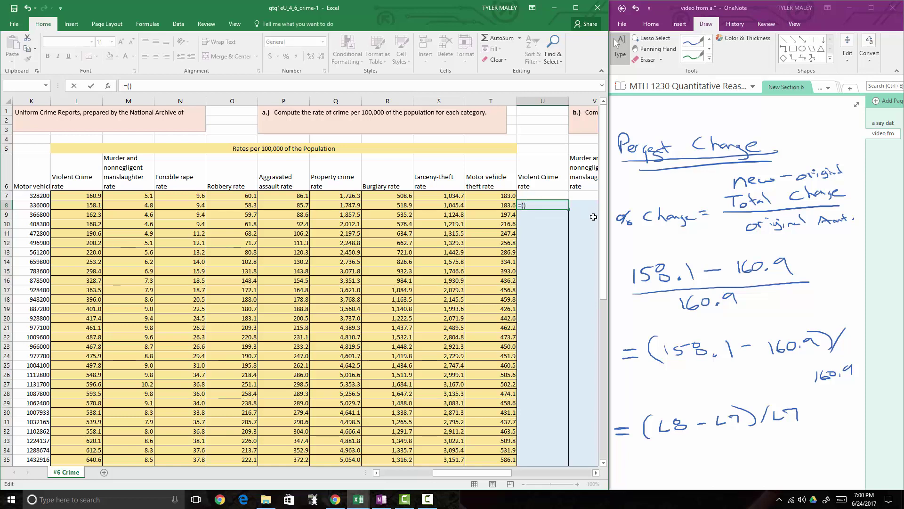
pyautogui.write('L8')
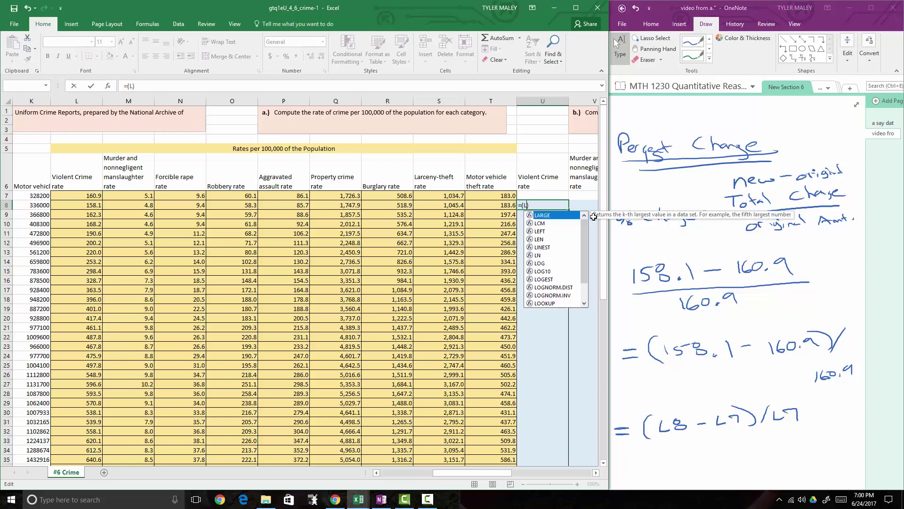
pyautogui.write('-L7)')
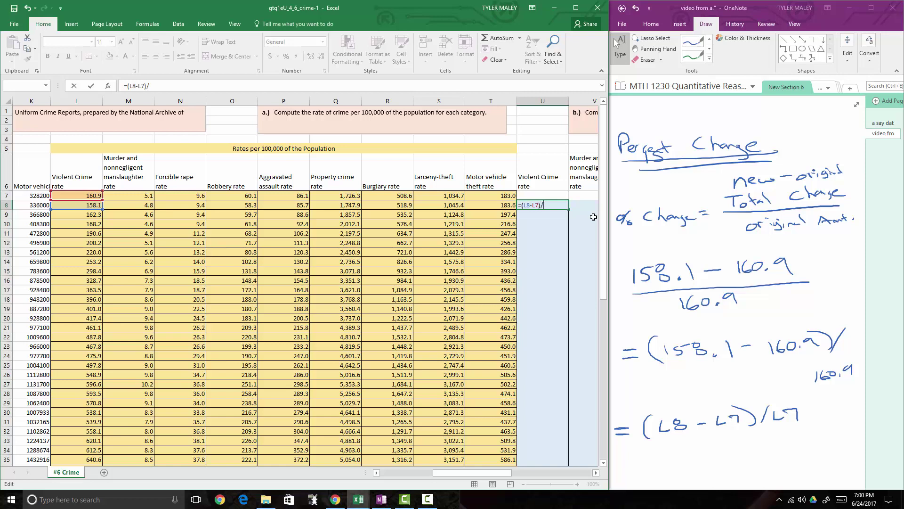
pyautogui.write('/L&')
pyautogui.press('Return')
pyautogui.press('Return')
pyautogui.press('BackSpace')
pyautogui.write('7')
pyautogui.press('Return')
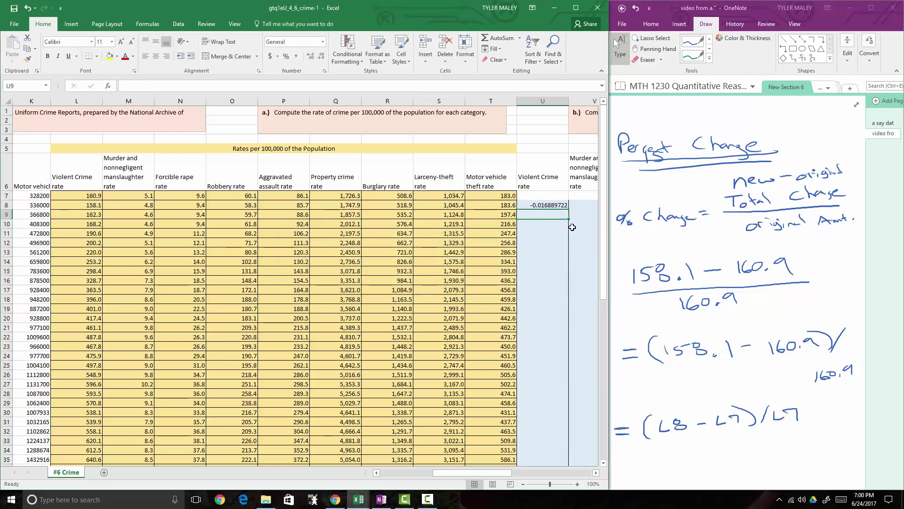
# Format cell U8 as a Number with 3 decimal places
pyautogui.click(555, 203)
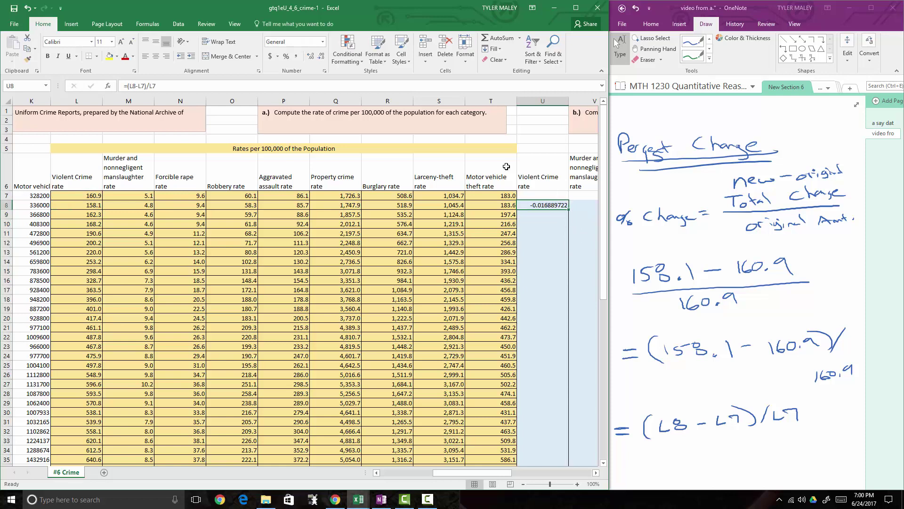
pyautogui.rightClick(550, 206)
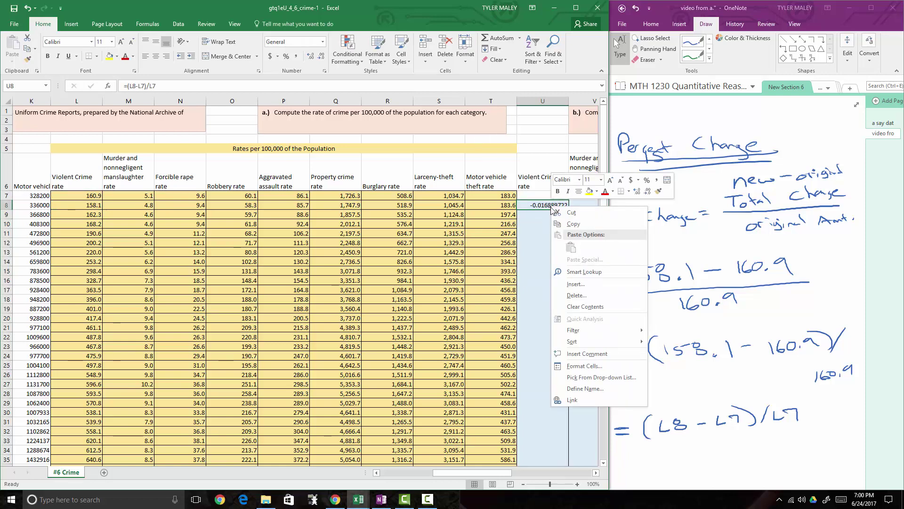
pyautogui.click(584, 366)
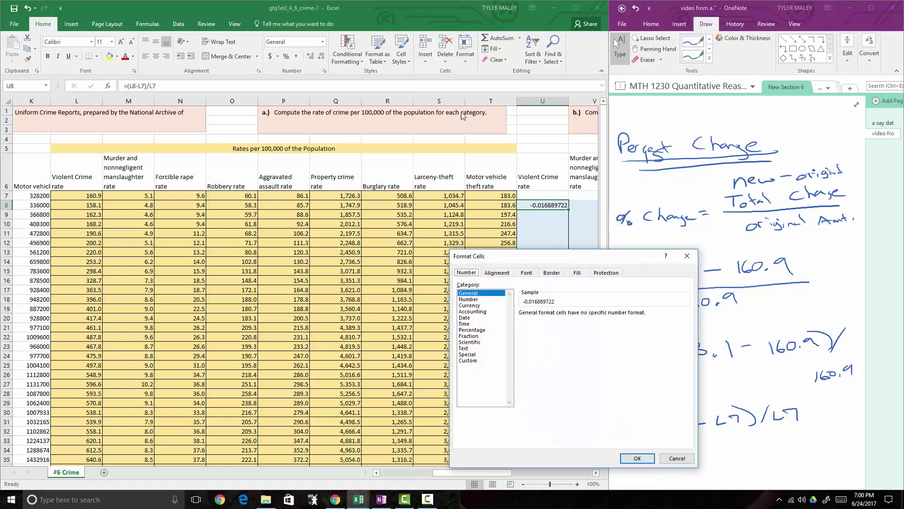
pyautogui.click(471, 299)
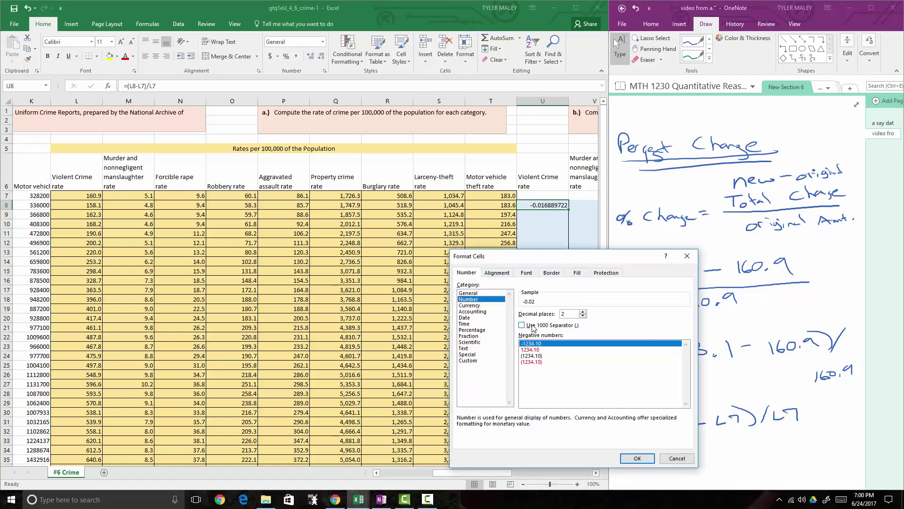
pyautogui.click(583, 311)
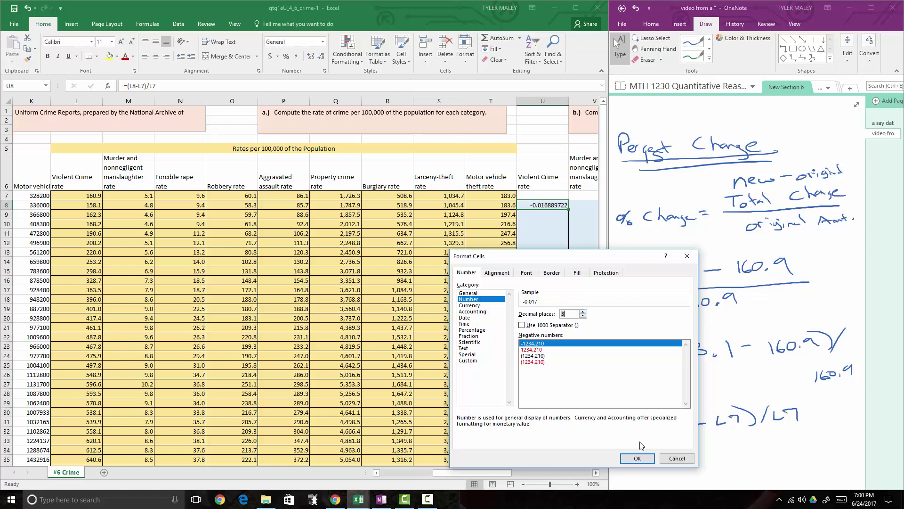
pyautogui.click(638, 458)
pyautogui.click(557, 217)
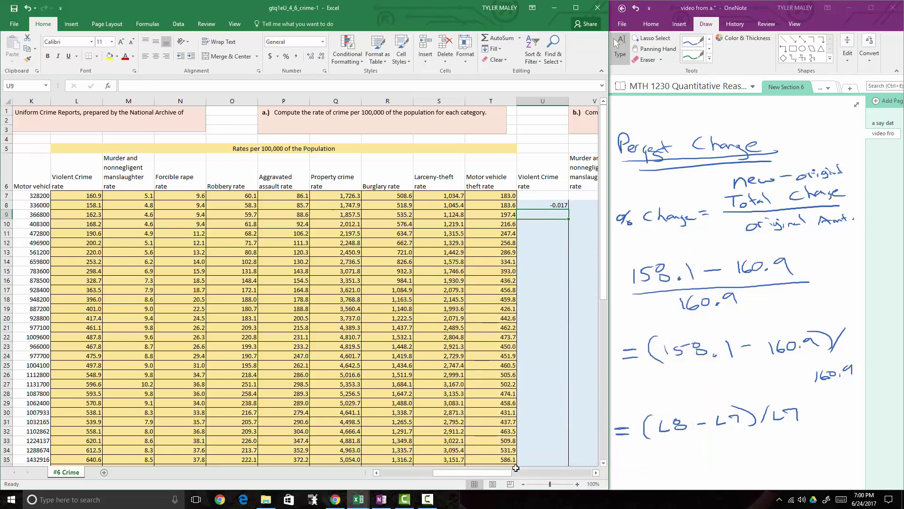
# Fill the percent change formula from U8 down to U9 and check which rate cells the copy refers to
pyautogui.moveTo(498, 473); pyautogui.dragTo(515, 473)
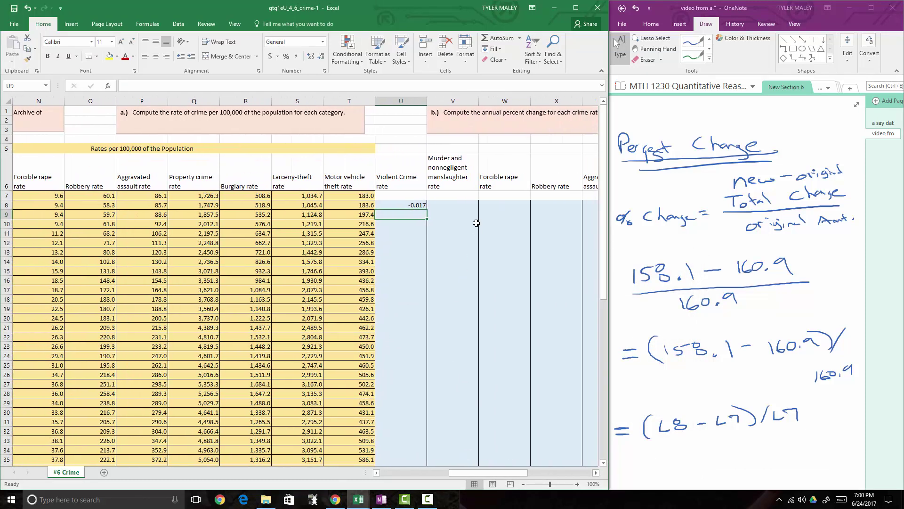
pyautogui.click(425, 206)
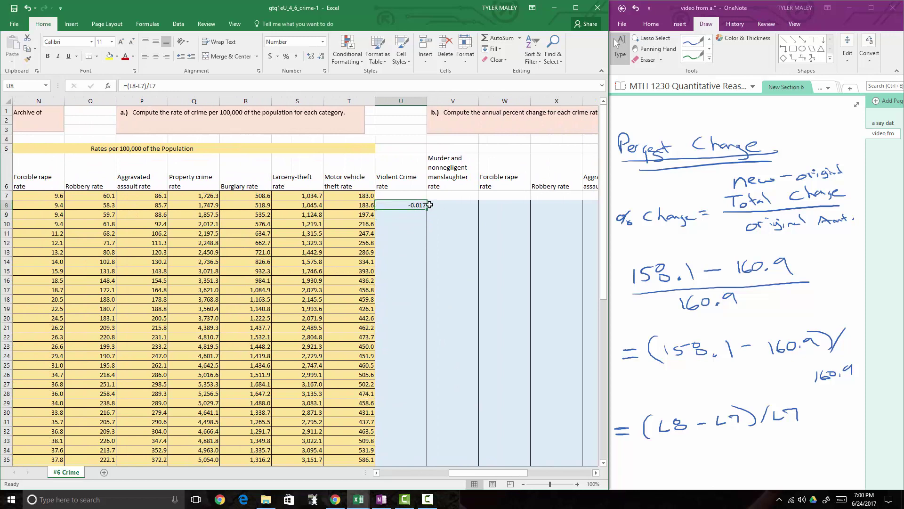
pyautogui.moveTo(426, 210); pyautogui.dragTo(425, 217)
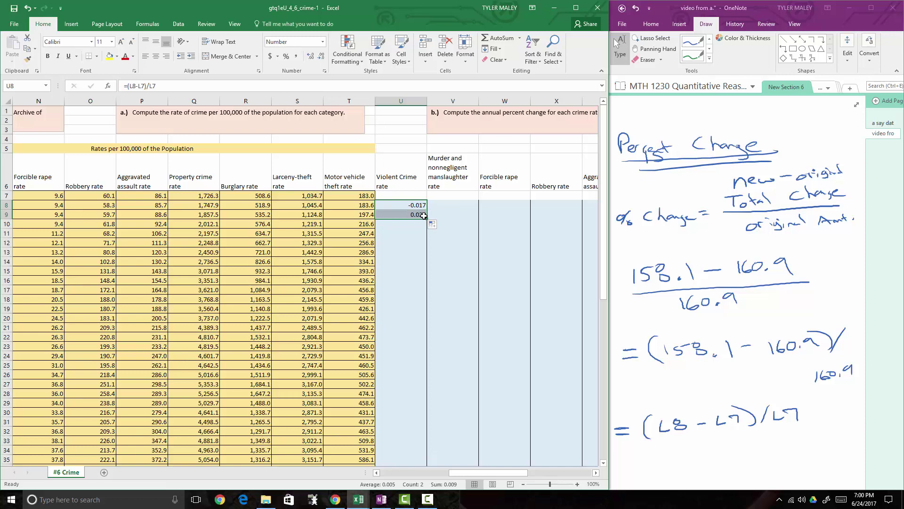
pyautogui.click(422, 215)
pyautogui.doubleClick(418, 216)
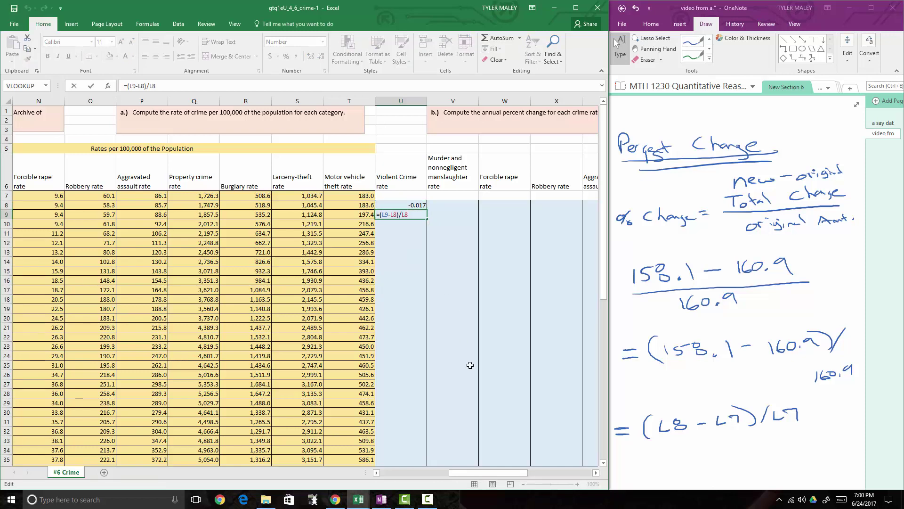
pyautogui.moveTo(469, 473)
pyautogui.mouseDown()
pyautogui.moveTo(434, 480)
pyautogui.moveTo(457, 471)
pyautogui.mouseUp()
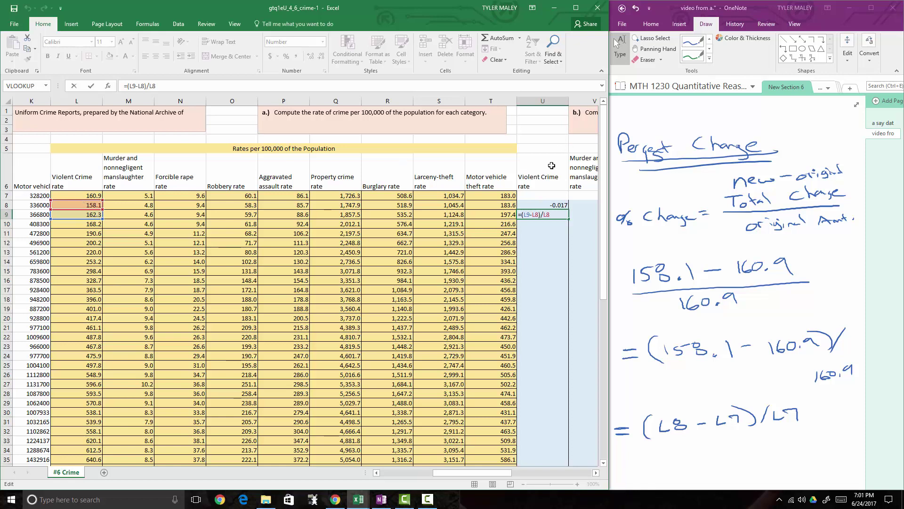
pyautogui.press('Return')
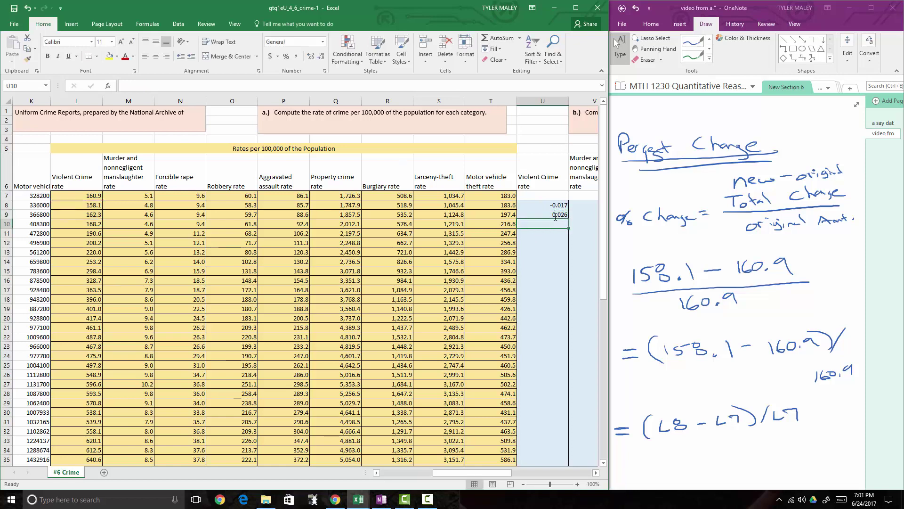
# Fill the Violent Crime percent change formula from U9 down through row 59
pyautogui.click(557, 215)
pyautogui.moveTo(568, 218); pyautogui.dragTo(536, 453)
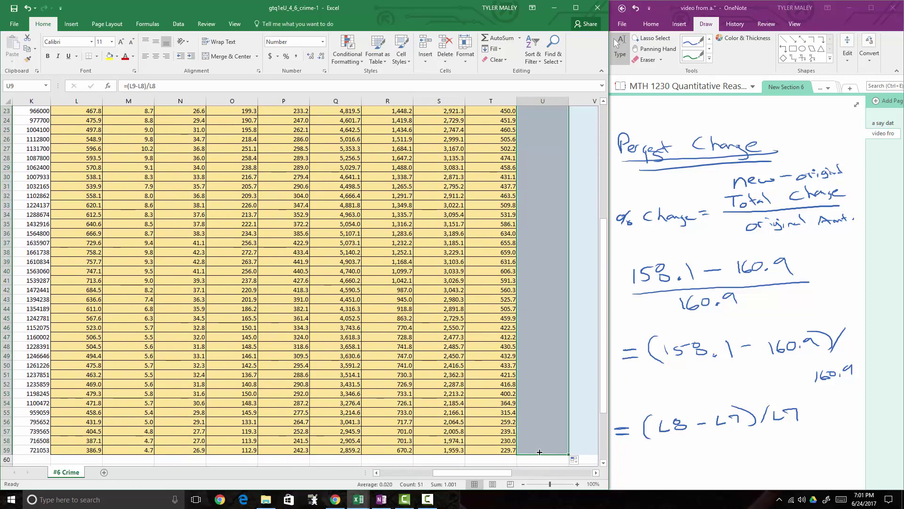
pyautogui.scroll(7, 540, 410)
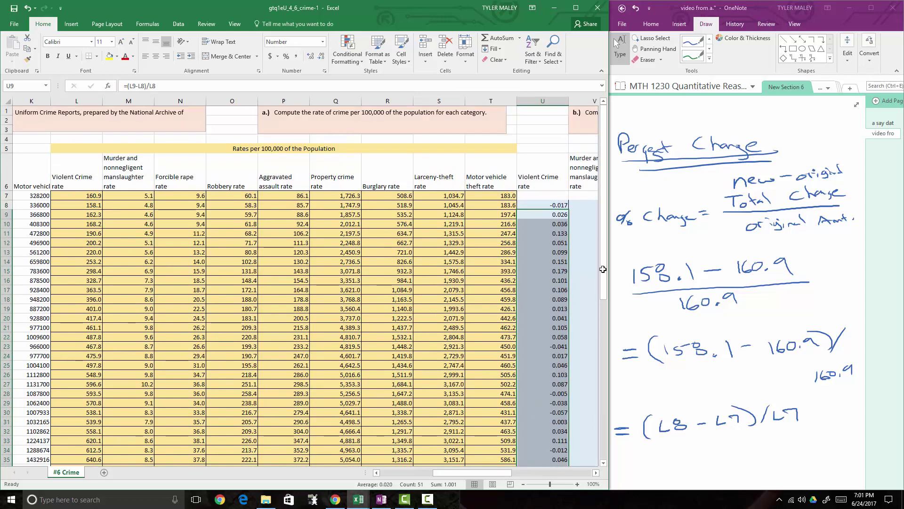
# Fill the formula from U8 across to V8 and check that it refers to the murder rate cells
pyautogui.click(577, 206)
pyautogui.press('Left')
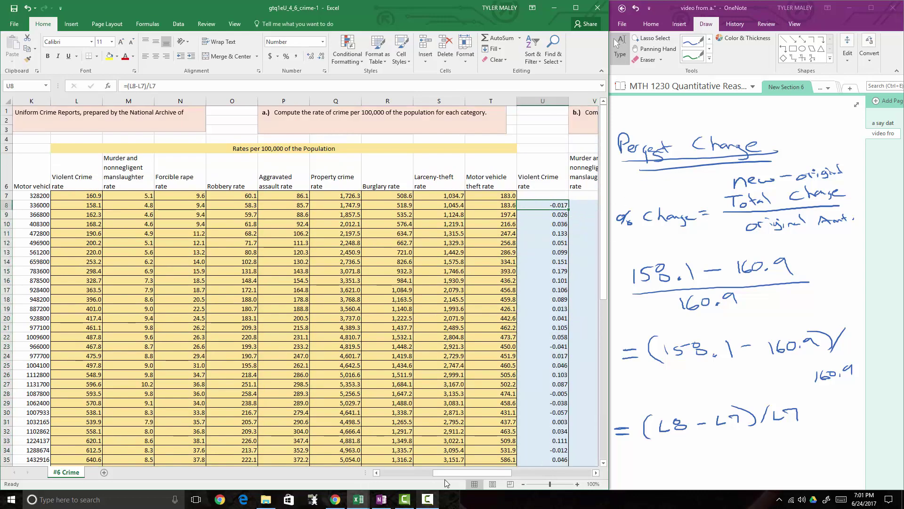
pyautogui.moveTo(451, 473); pyautogui.dragTo(473, 468)
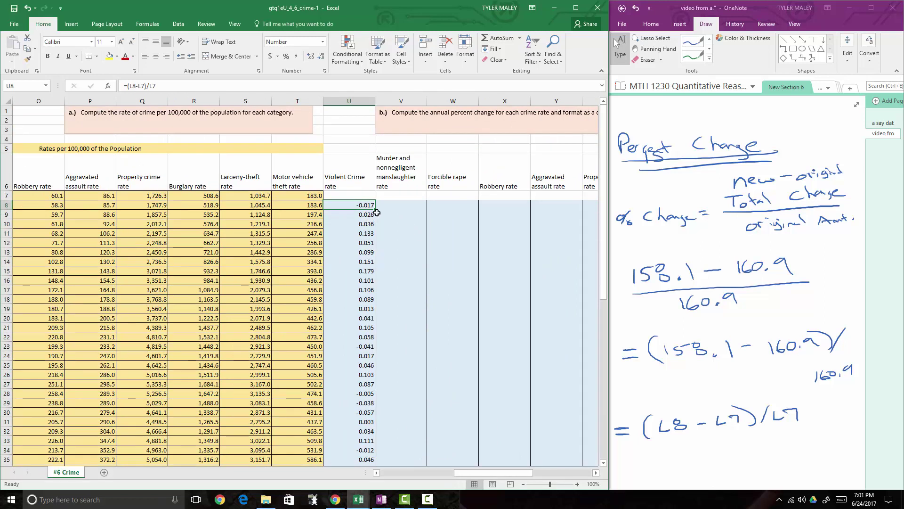
pyautogui.moveTo(377, 208); pyautogui.dragTo(411, 205)
pyautogui.doubleClick(411, 206)
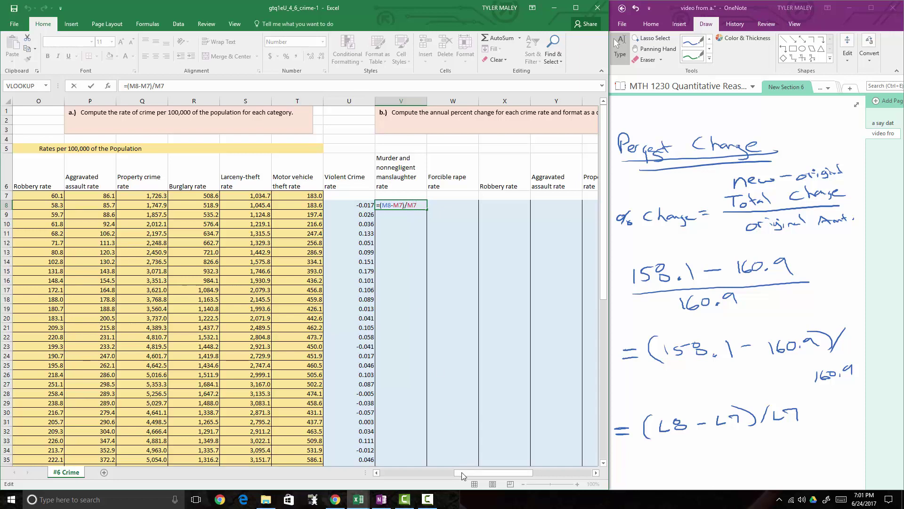
pyautogui.moveTo(464, 472)
pyautogui.mouseDown()
pyautogui.moveTo(442, 476)
pyautogui.moveTo(453, 474)
pyautogui.mouseUp()
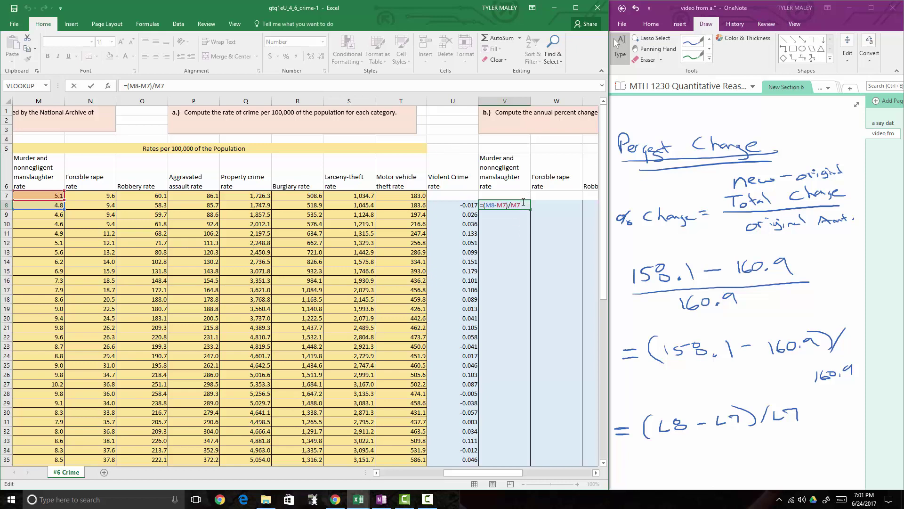
pyautogui.press('Return')
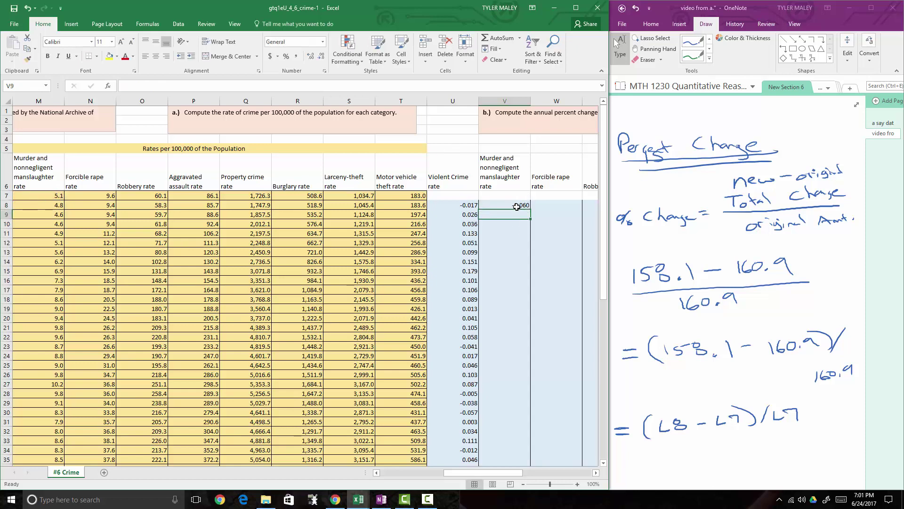
# Fill the percent change formula from V8 across row 8 to the Motor vehicle theft column, AC8
pyautogui.click(517, 206)
pyautogui.hscroll(5, 459, 470)
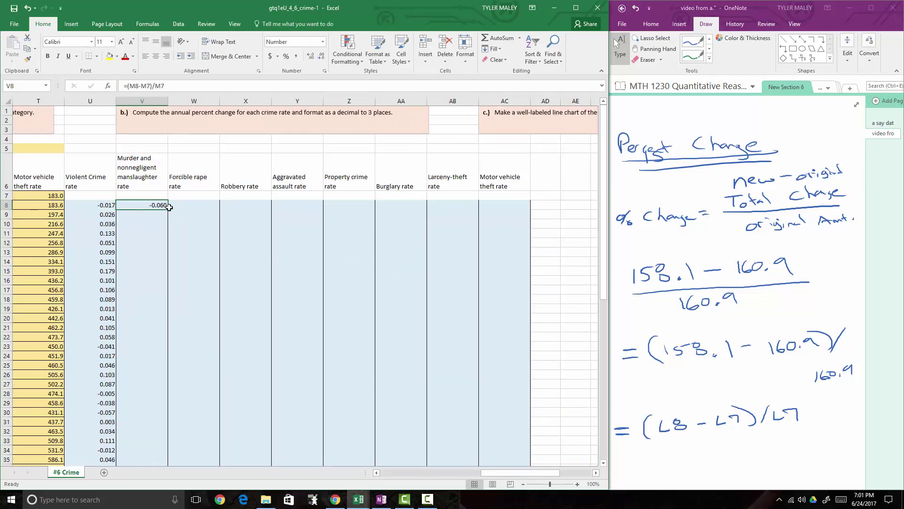
pyautogui.moveTo(169, 207); pyautogui.dragTo(527, 195)
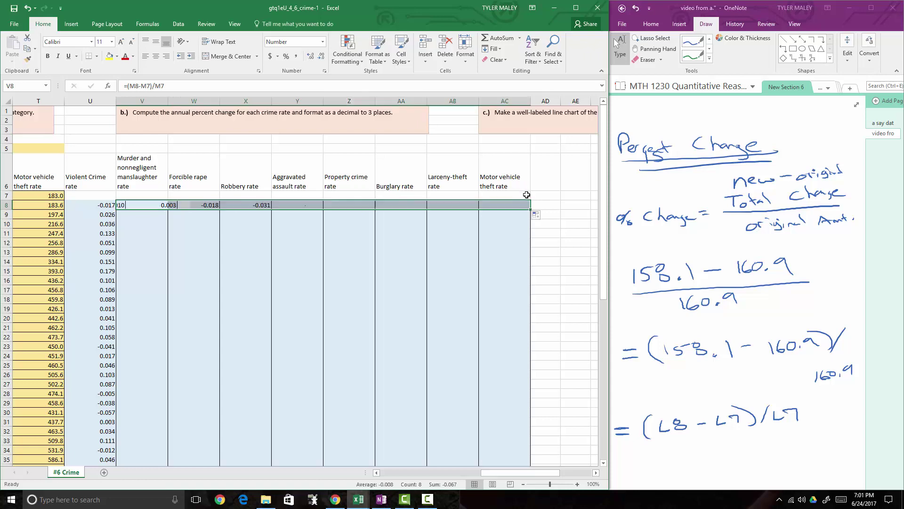
# Fill the percent change formulas in V8:AC8 down through row 59 and check the filled block
pyautogui.doubleClick(531, 210)
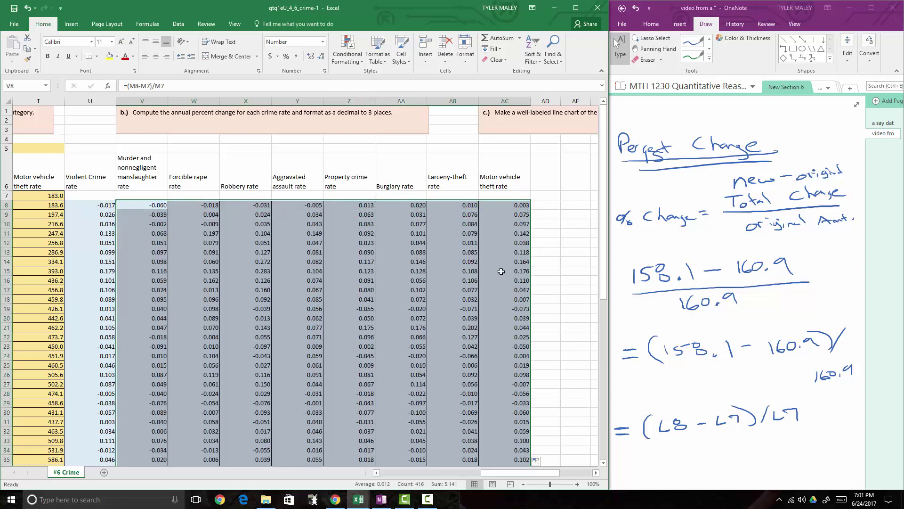
pyautogui.scroll(-11, 493, 301)
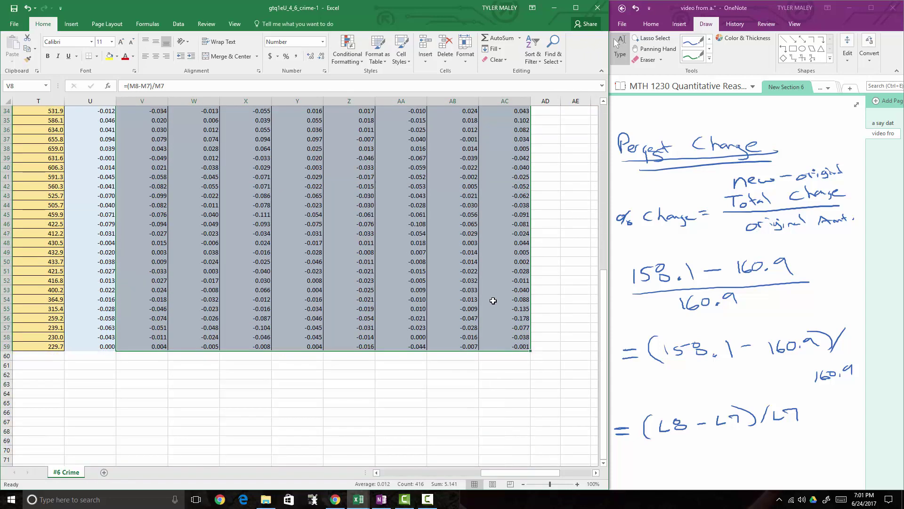
pyautogui.scroll(11, 493, 300)
pyautogui.click(549, 242)
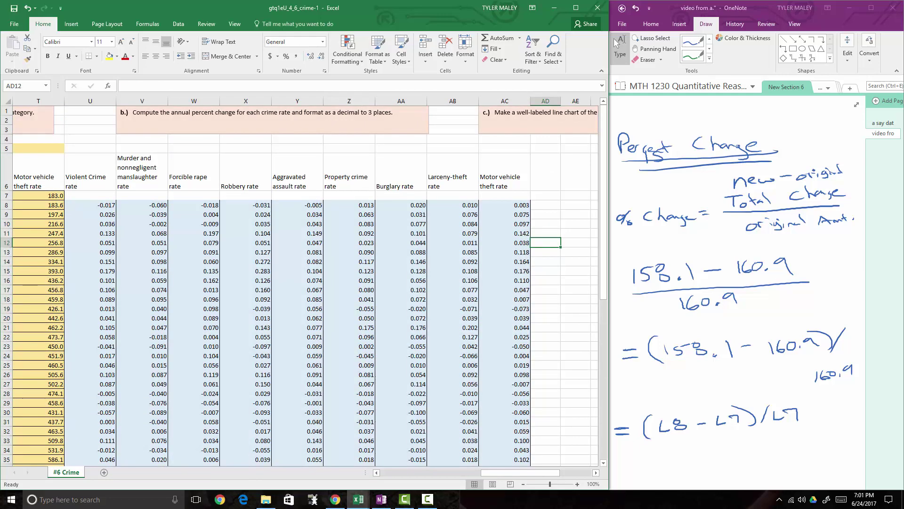
pyautogui.click(616, 43)
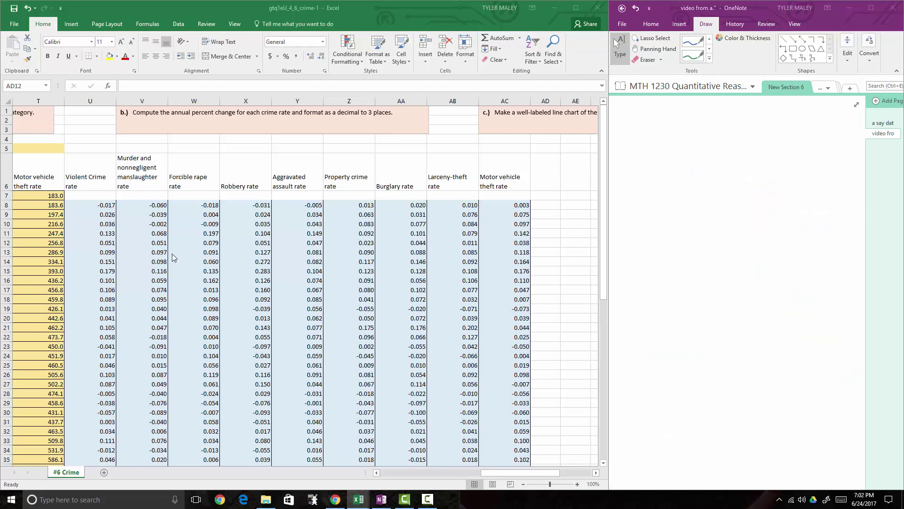
# Format the percent change cells U8:AC59 as percentages with one decimal place
pyautogui.click(112, 209)
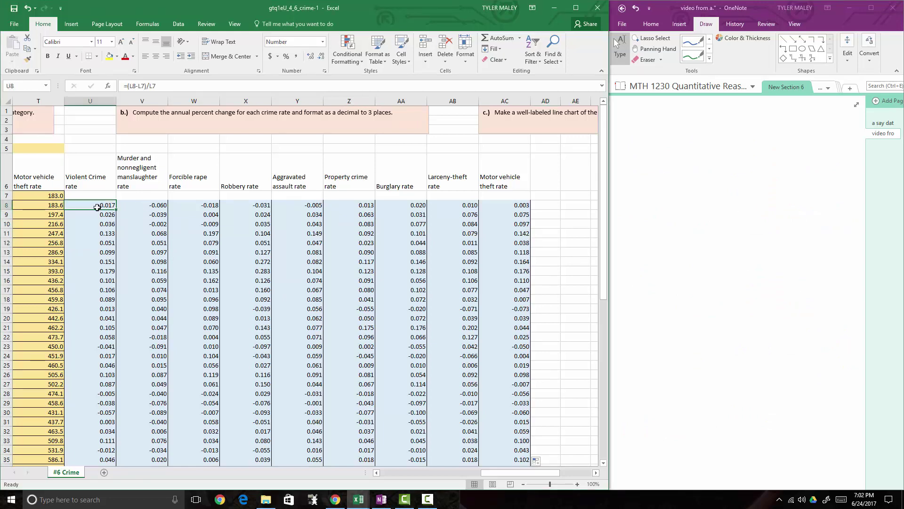
pyautogui.moveTo(112, 208); pyautogui.dragTo(510, 437)
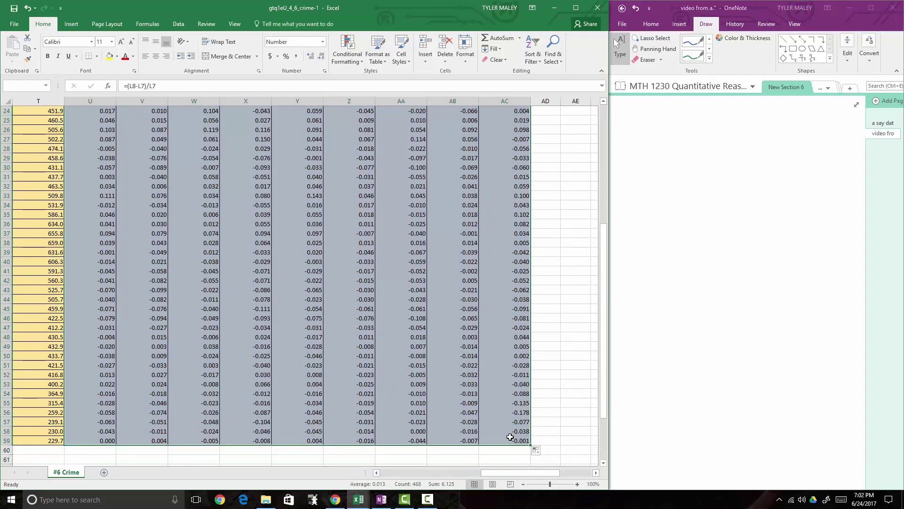
pyautogui.scroll(8, 510, 429)
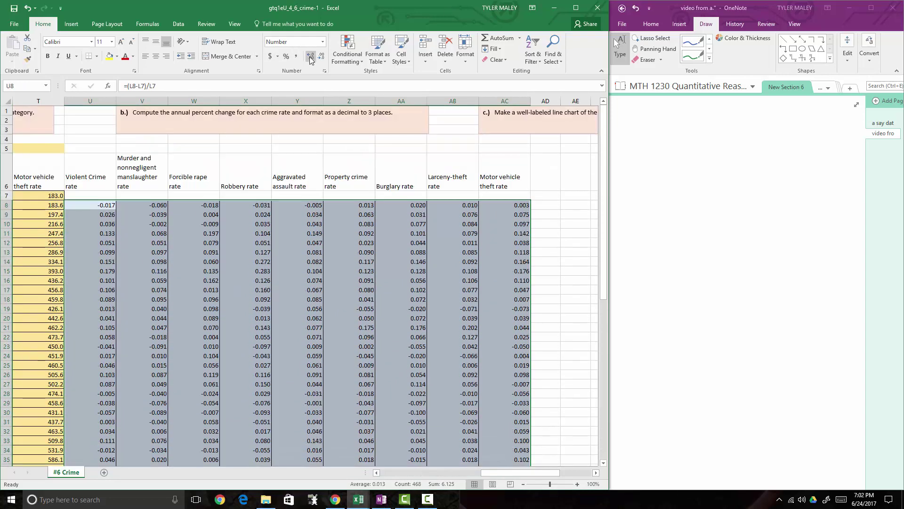
pyautogui.click(285, 56)
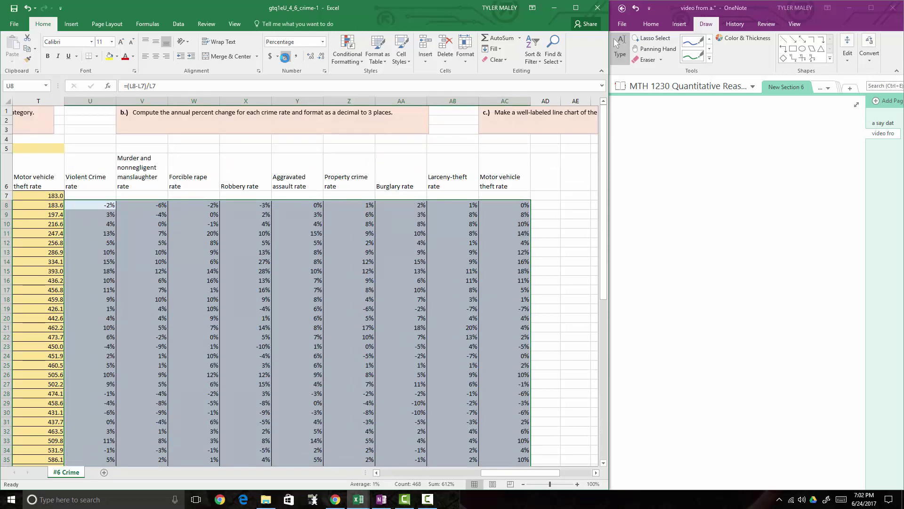
pyautogui.click(310, 57)
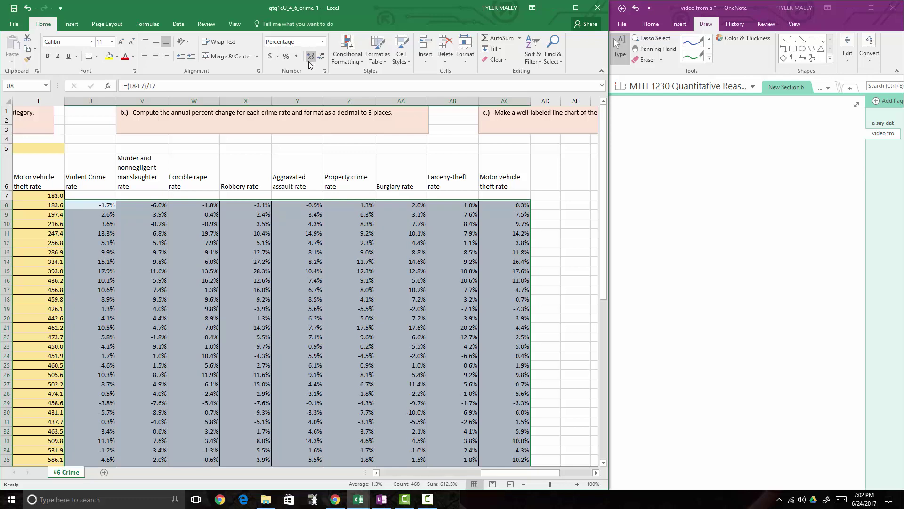
# Look over the percent changes for all crime categories down to row 59 and read the line chart instruction in part c
pyautogui.click(242, 256)
pyautogui.scroll(-2, 242, 258)
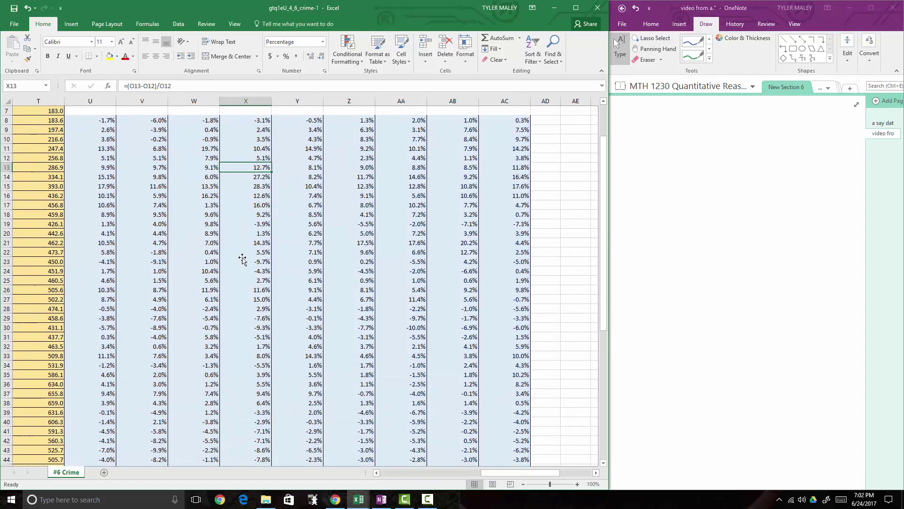
pyautogui.scroll(-1, 242, 258)
pyautogui.scroll(3, 243, 258)
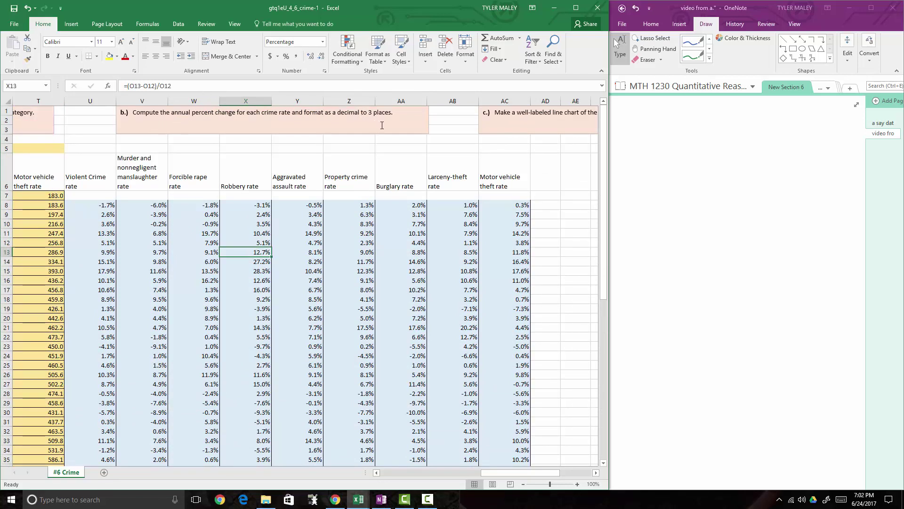
pyautogui.click(278, 281)
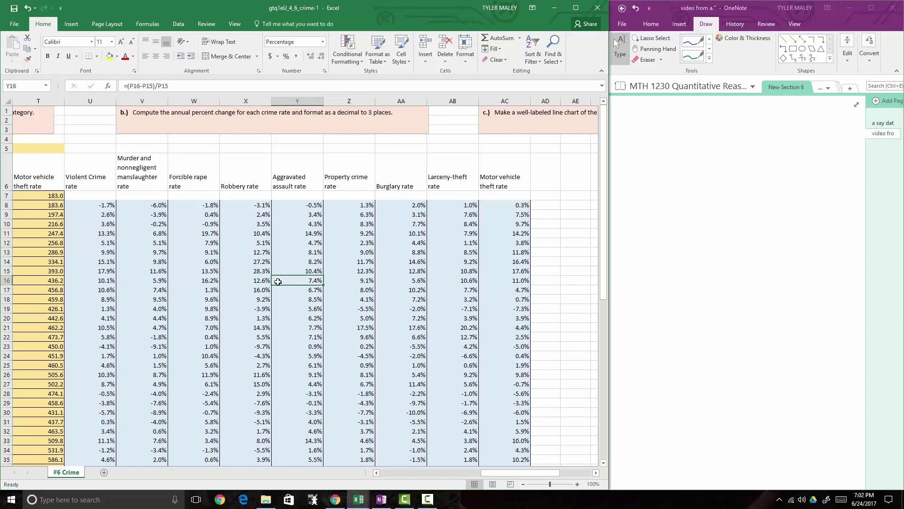
pyautogui.scroll(-3, 245, 307)
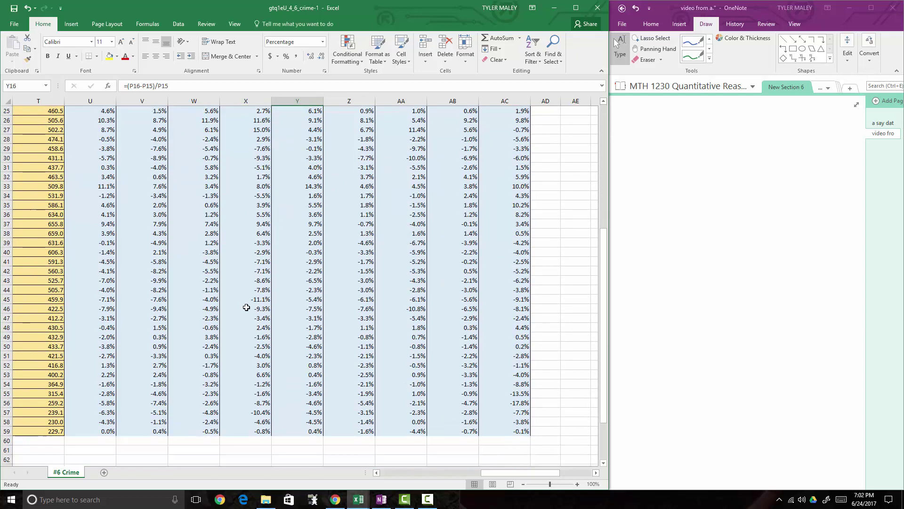
pyautogui.scroll(3, 246, 307)
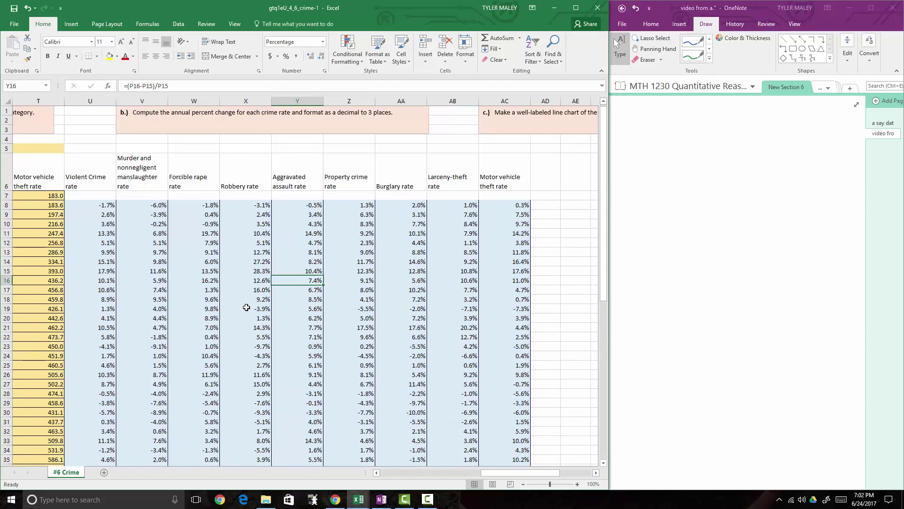
pyautogui.click(95, 206)
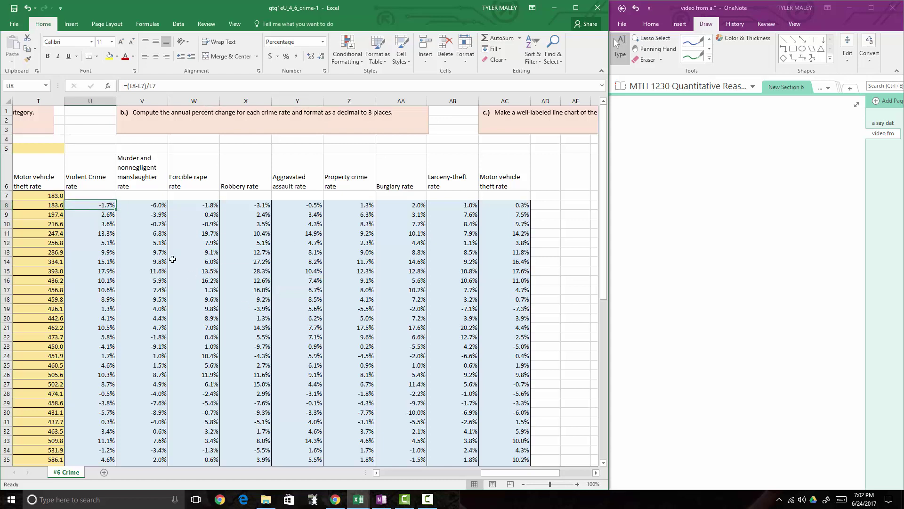
pyautogui.click(111, 214)
pyautogui.click(537, 203)
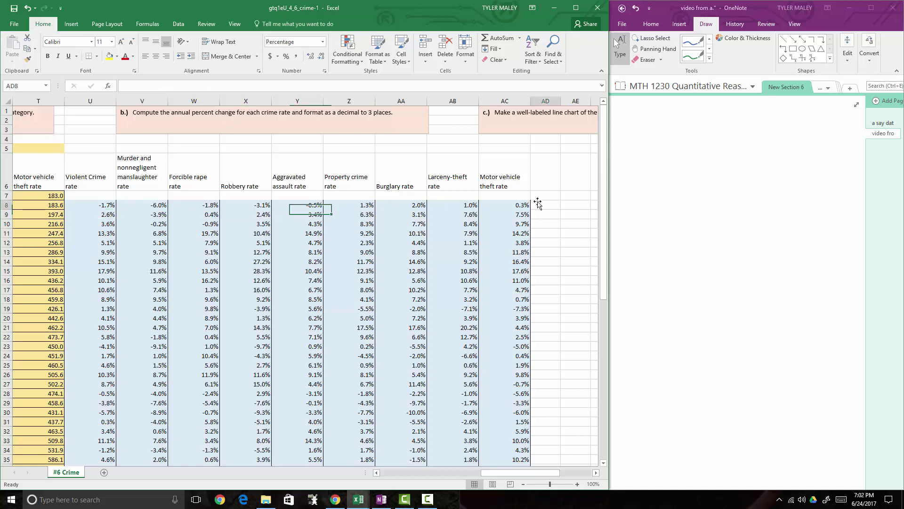
pyautogui.moveTo(500, 472); pyautogui.dragTo(529, 472)
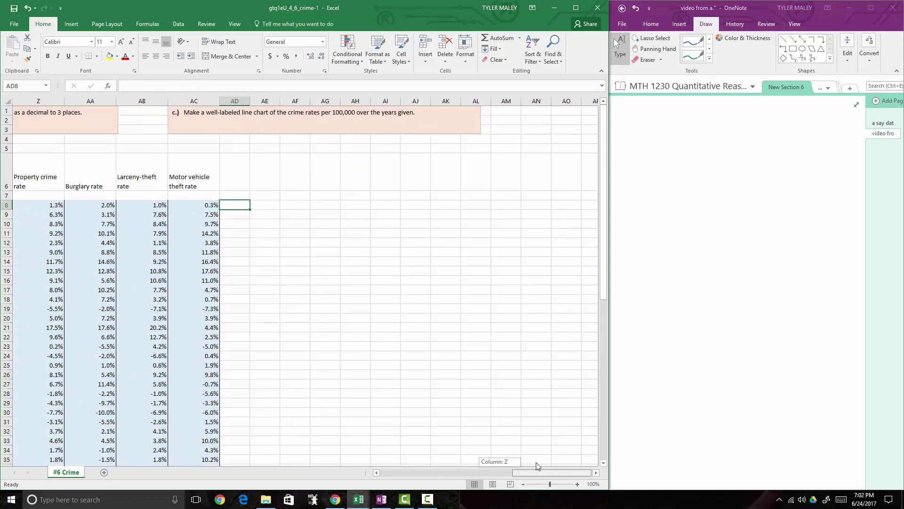
pyautogui.click(377, 383)
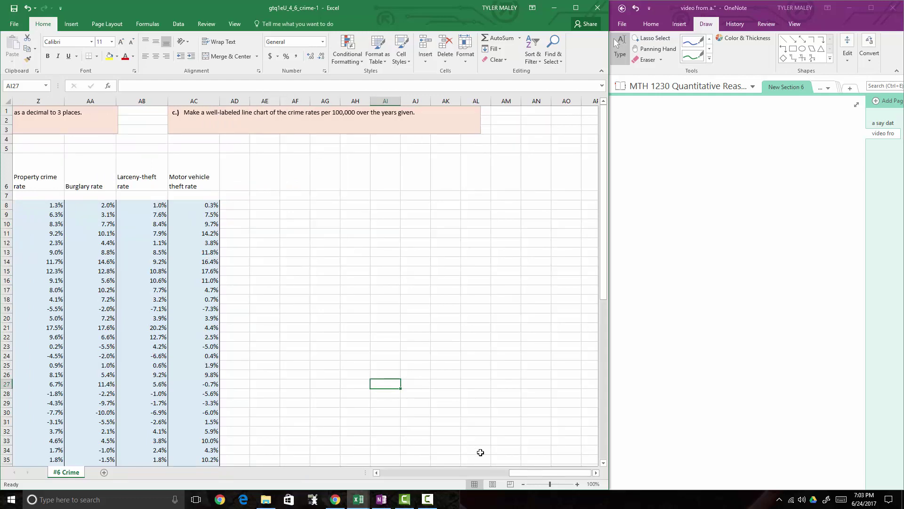
# Select the Year column from its heading in A6 down to A59 and set the worksheet zoom to 90%
pyautogui.moveTo(535, 472); pyautogui.dragTo(405, 478)
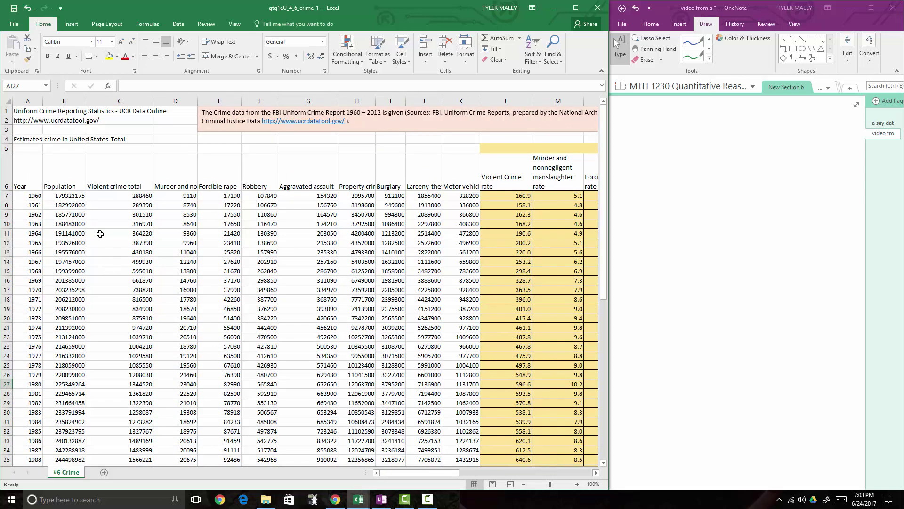
pyautogui.moveTo(39, 189); pyautogui.dragTo(31, 436)
pyautogui.scroll(4, 296, 343)
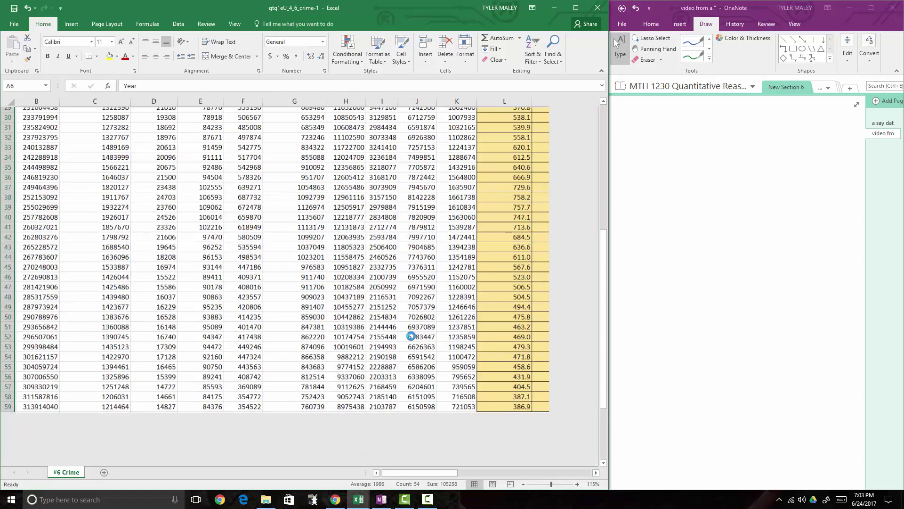
pyautogui.scroll(3, 409, 335)
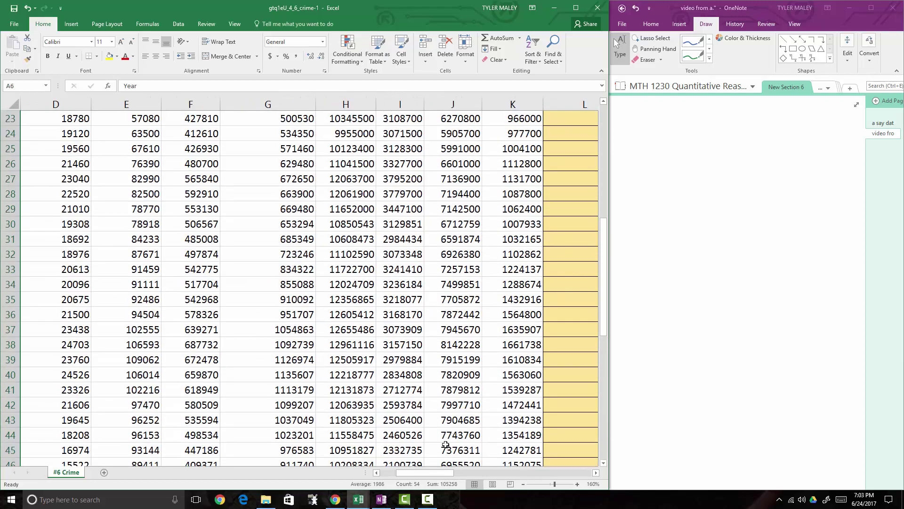
pyautogui.moveTo(420, 472); pyautogui.dragTo(405, 472)
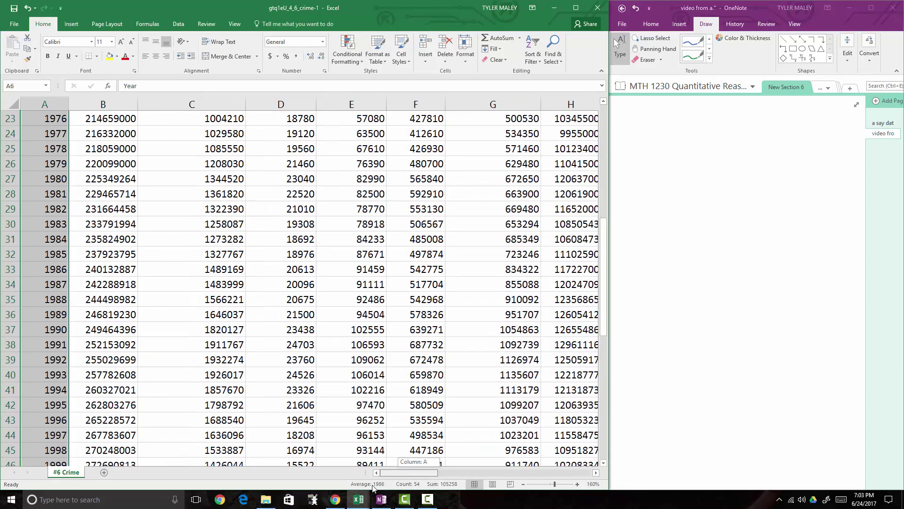
pyautogui.click(523, 485)
pyautogui.click(522, 484)
pyautogui.click(523, 485)
pyautogui.click(523, 485)
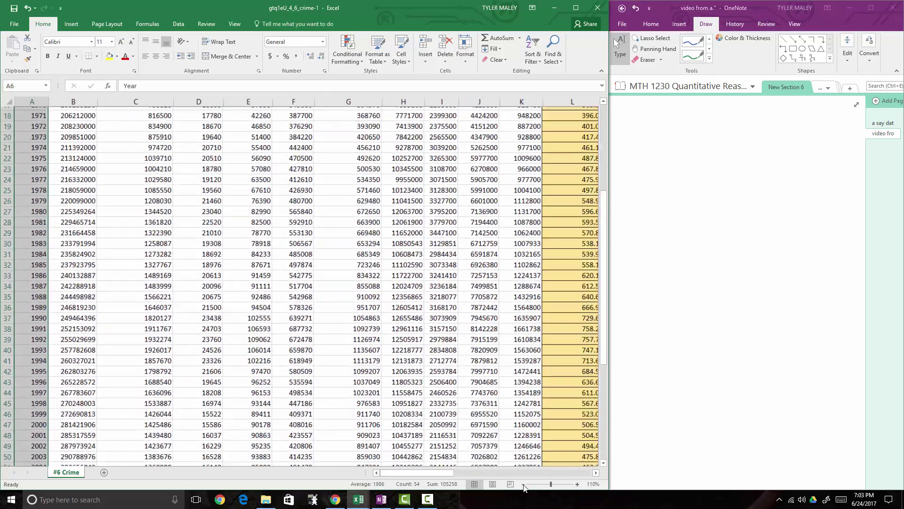
pyautogui.click(524, 485)
pyautogui.click(524, 485)
pyautogui.click(523, 484)
pyautogui.scroll(5, 470, 212)
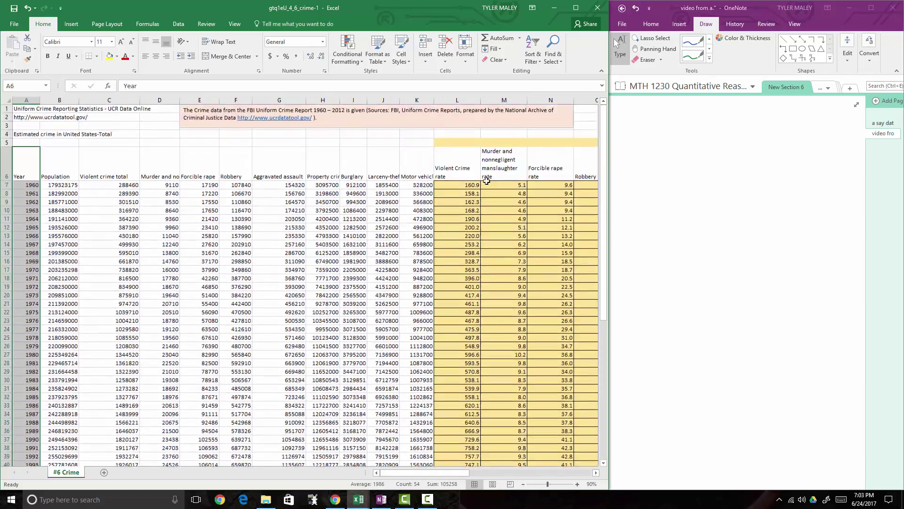
# Insert a basic 2-D line chart from A6:A59 and the Violent Crime rate cells L6:L59, and apply the dark chart style
pyautogui.moveTo(466, 164); pyautogui.dragTo(460, 454)
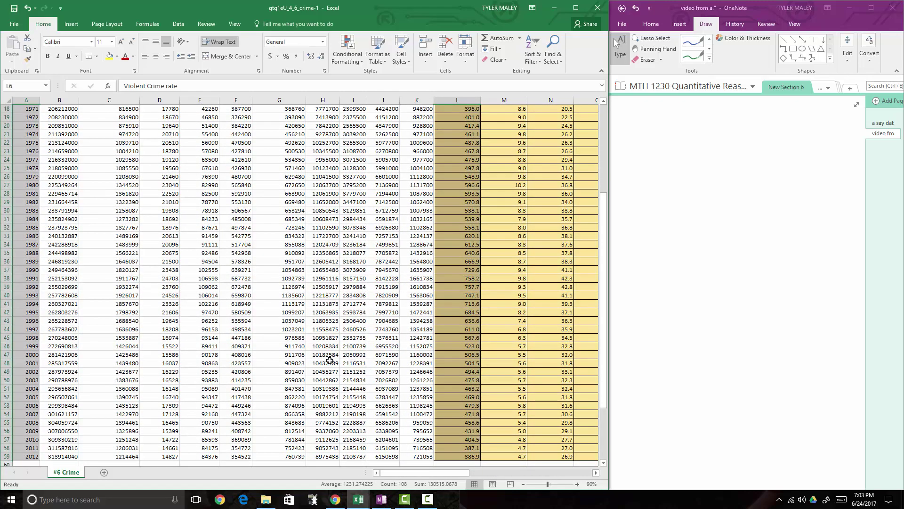
pyautogui.scroll(6, 329, 360)
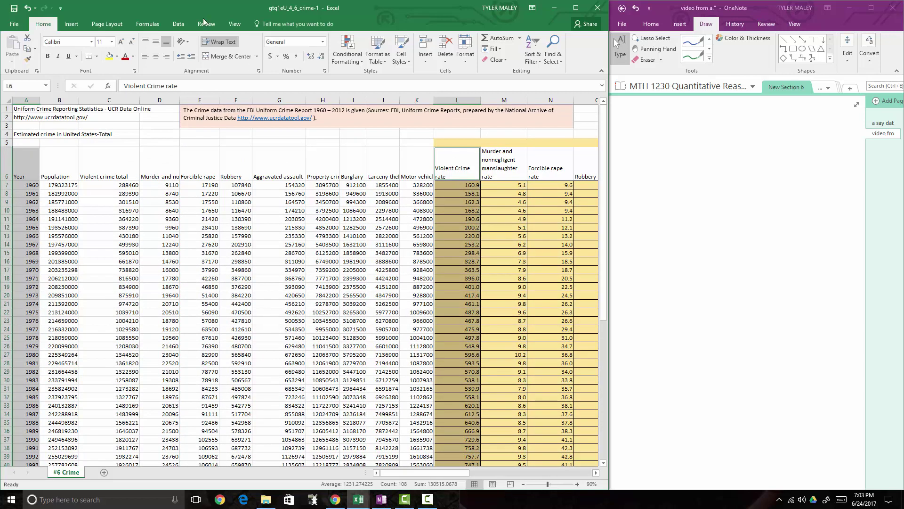
pyautogui.click(78, 25)
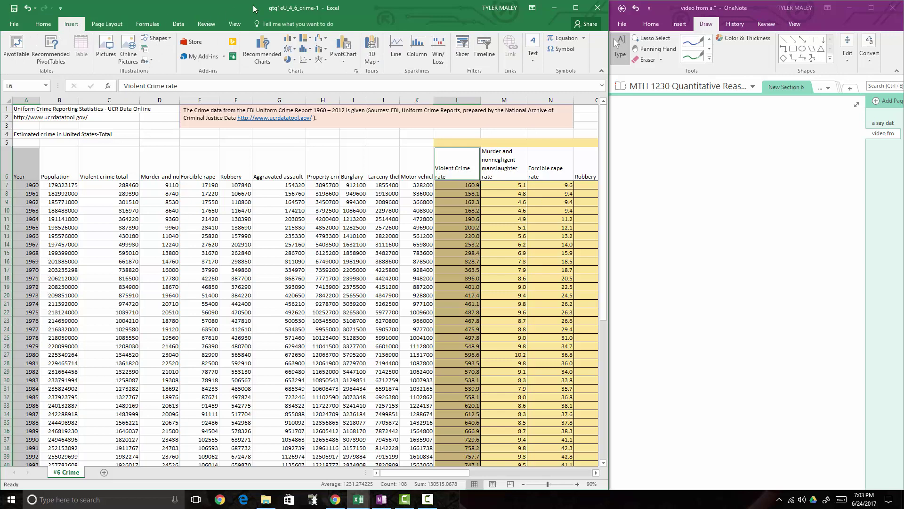
pyautogui.click(295, 50)
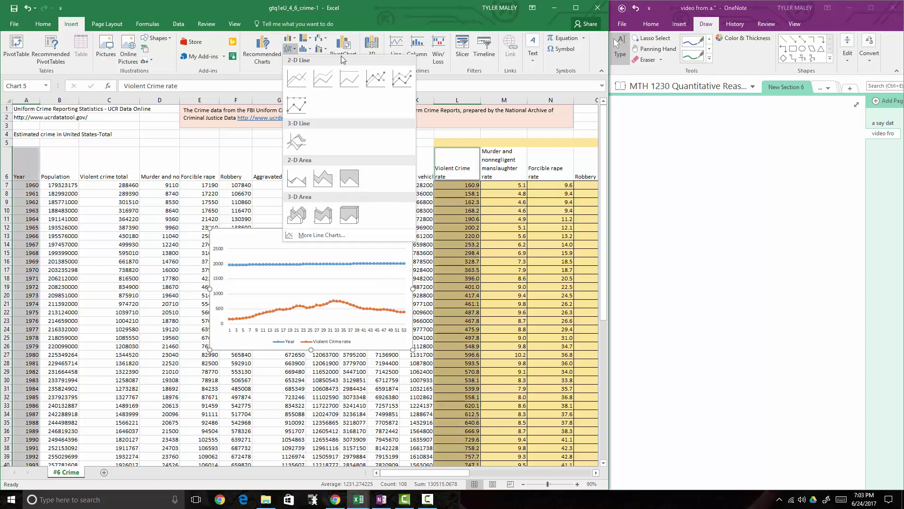
pyautogui.click(297, 78)
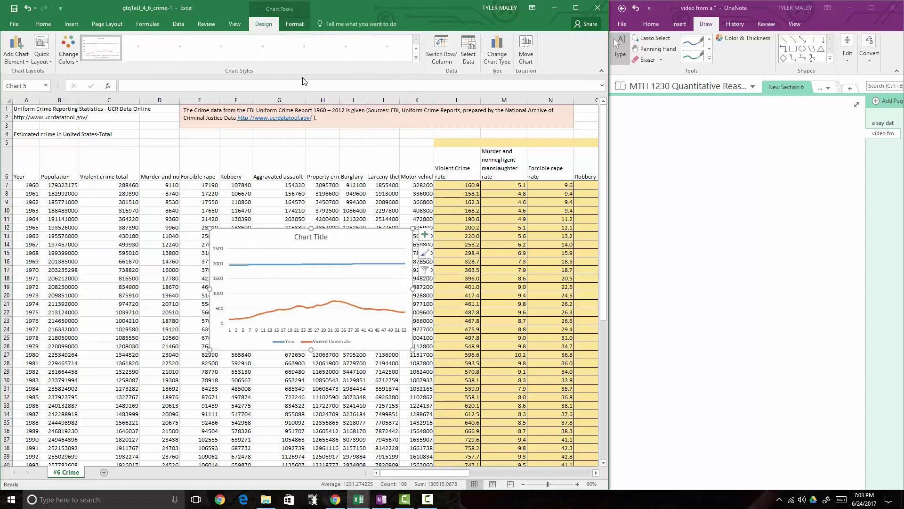
pyautogui.click(250, 265)
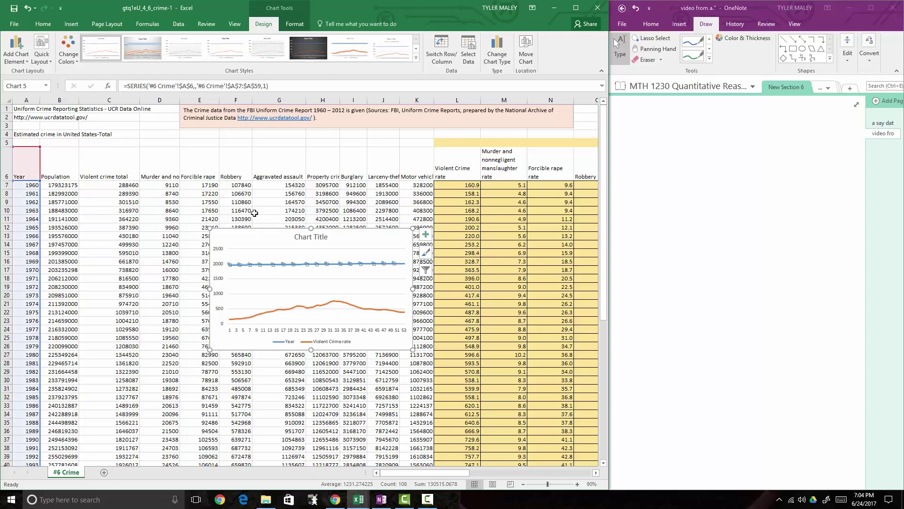
pyautogui.click(308, 48)
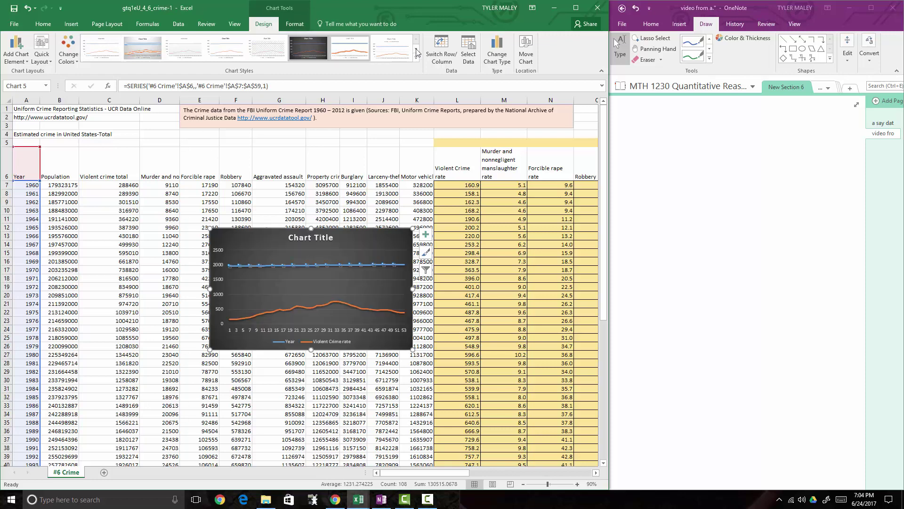
# Remove the Year series from the chart's data source and select the Violent Crime rate series
pyautogui.click(467, 52)
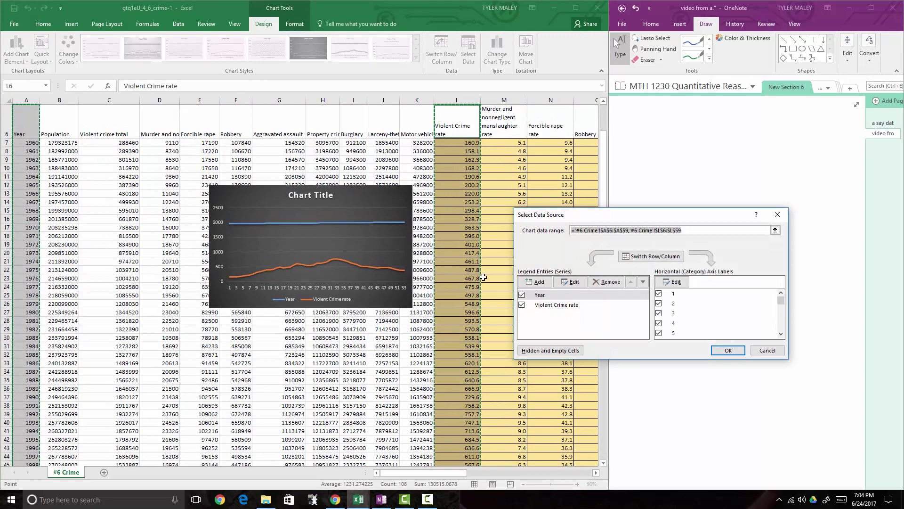
pyautogui.click(545, 296)
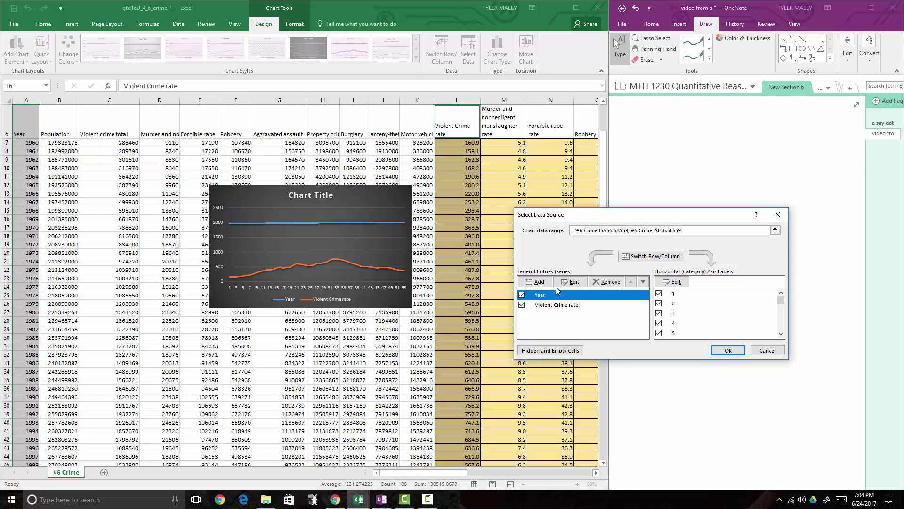
pyautogui.click(607, 282)
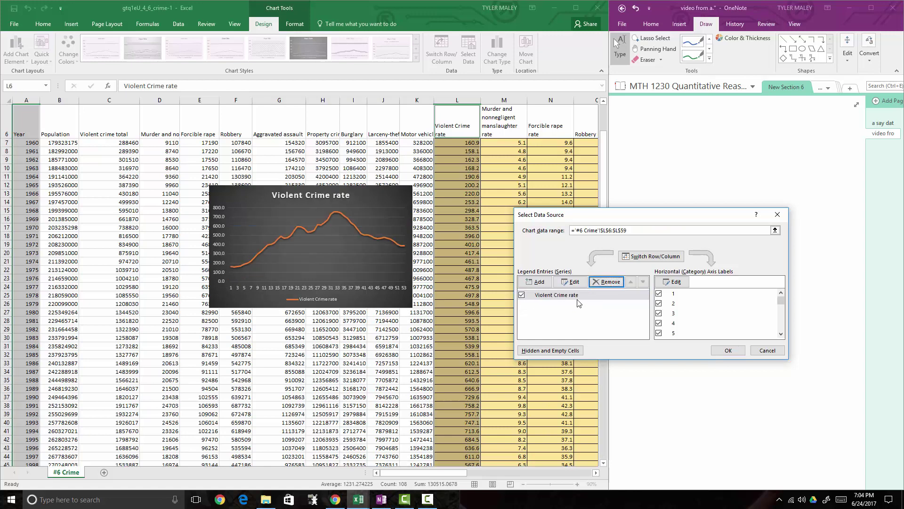
pyautogui.click(578, 299)
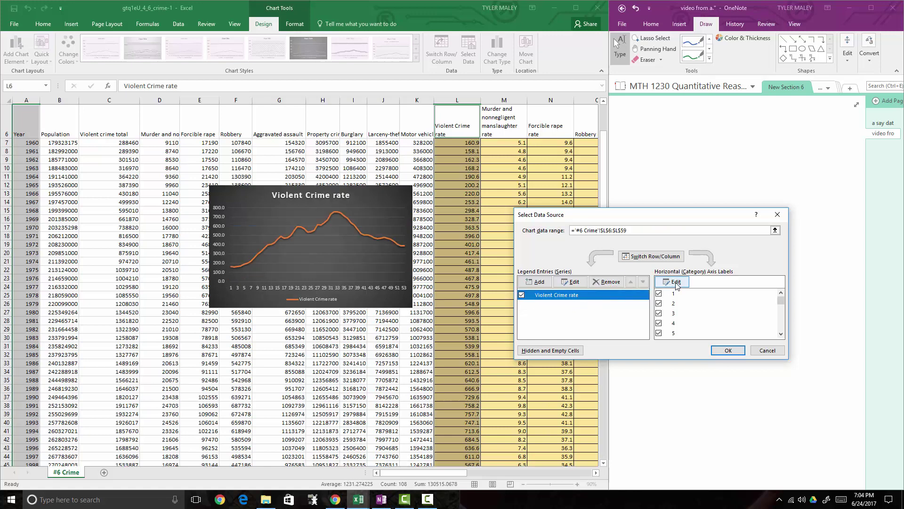
# Set the chart's horizontal axis labels to the years in A7:A59 and accept the data source changes
pyautogui.click(676, 282)
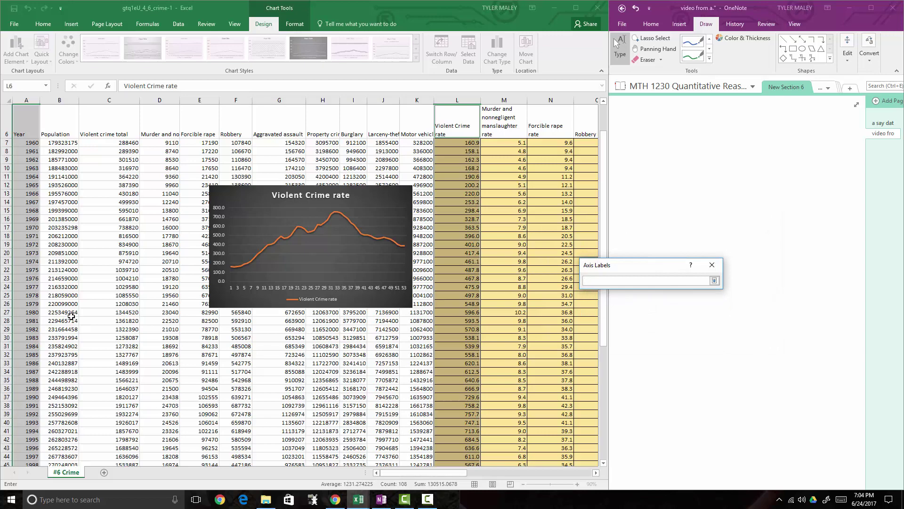
pyautogui.scroll(2, 70, 316)
pyautogui.moveTo(26, 177); pyautogui.dragTo(22, 449)
pyautogui.scroll(6, 34, 203)
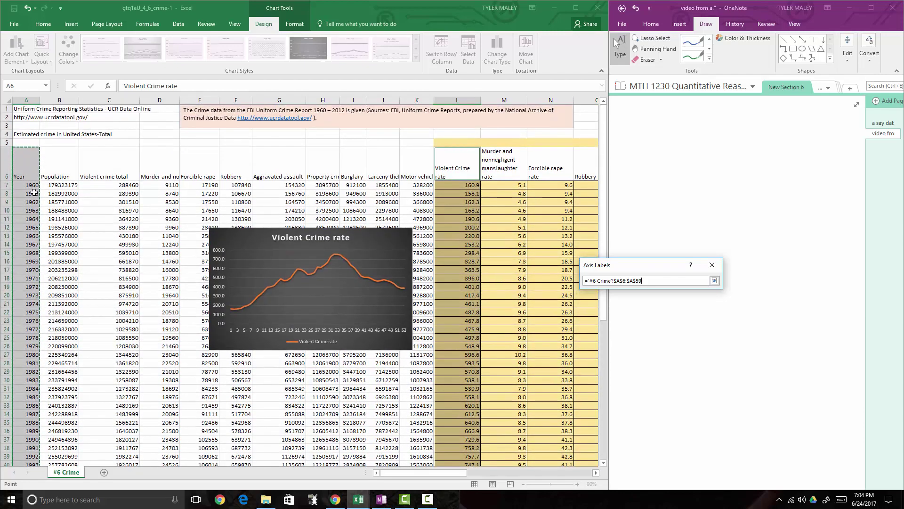
pyautogui.moveTo(28, 185); pyautogui.dragTo(26, 448)
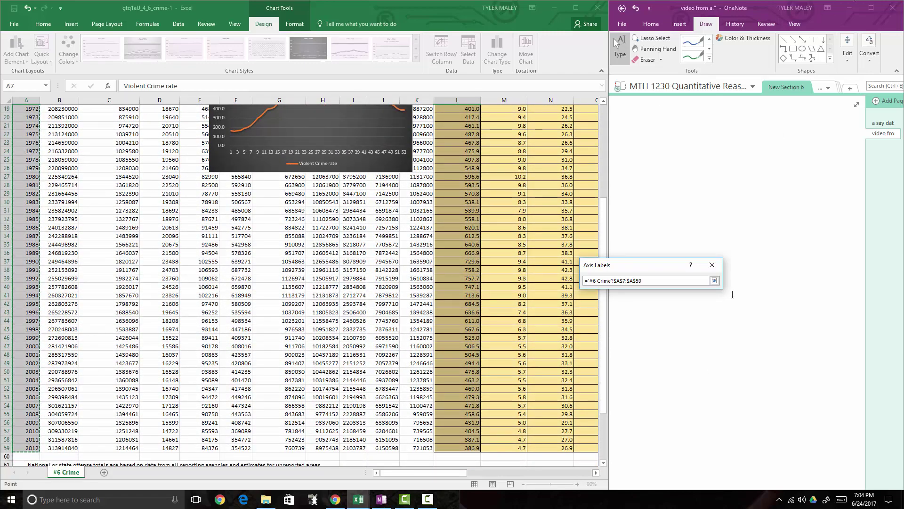
pyautogui.click(714, 281)
pyautogui.click(684, 305)
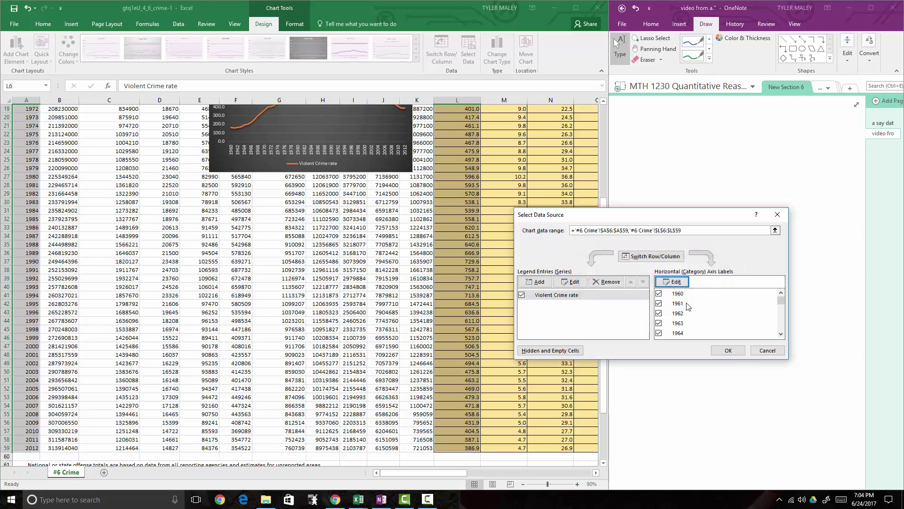
pyautogui.click(729, 349)
# Enlarge the Violent Crime rate chart from its lower corner until it reaches the far edge of column N and about row 40
pyautogui.scroll(5, 398, 298)
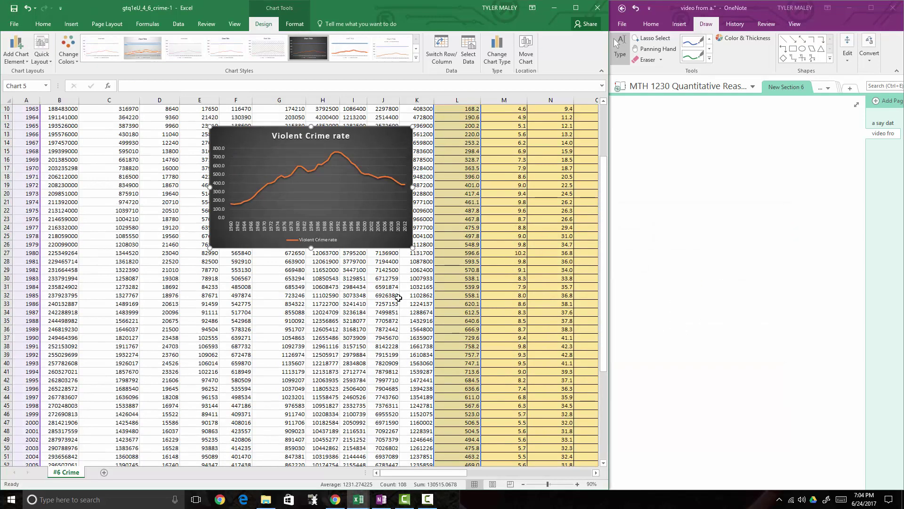
pyautogui.scroll(1, 399, 298)
pyautogui.scroll(-1, 398, 297)
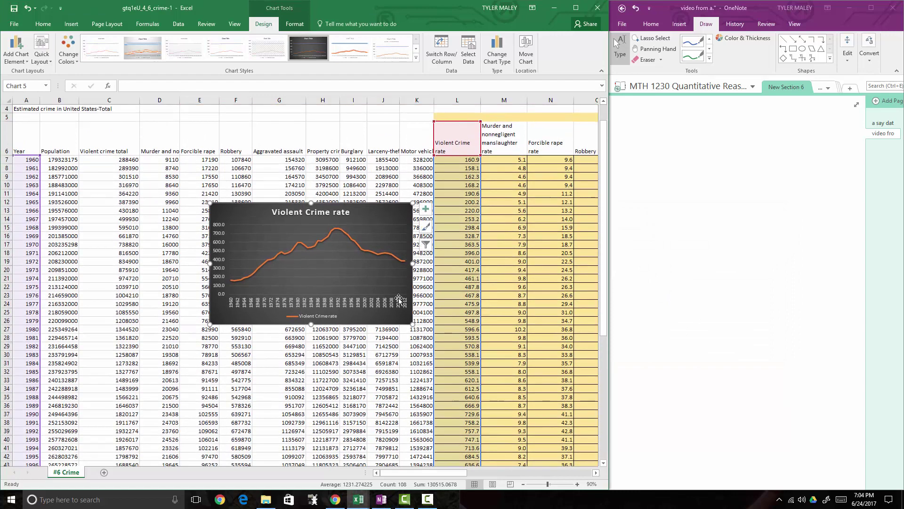
pyautogui.click(362, 277)
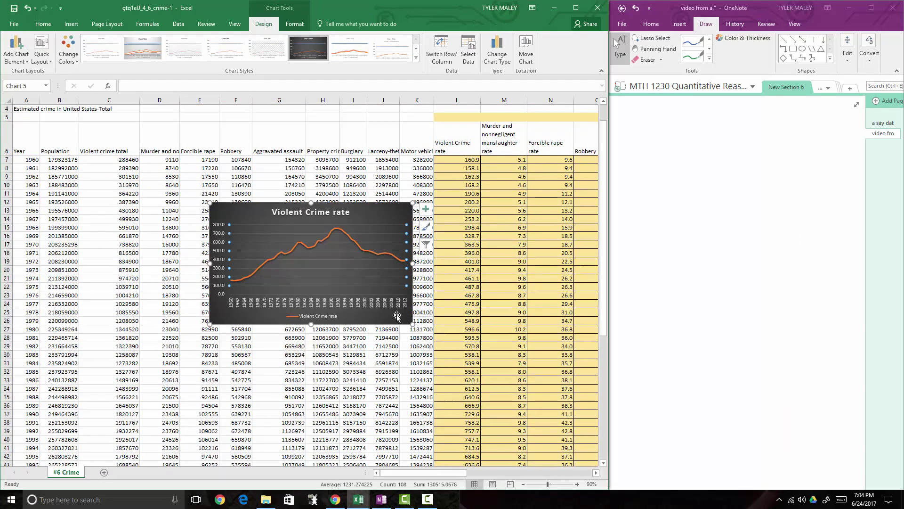
pyautogui.moveTo(413, 324); pyautogui.dragTo(551, 406)
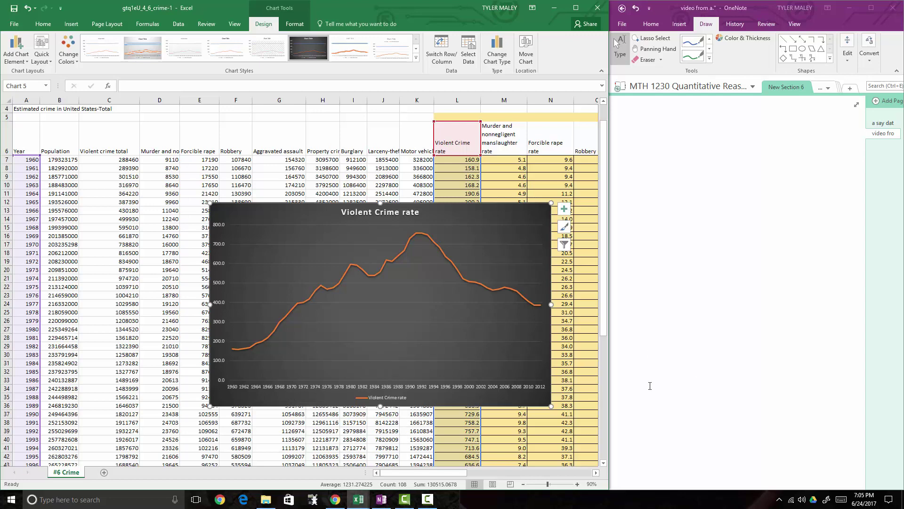
pyautogui.moveTo(547, 404); pyautogui.dragTo(572, 442)
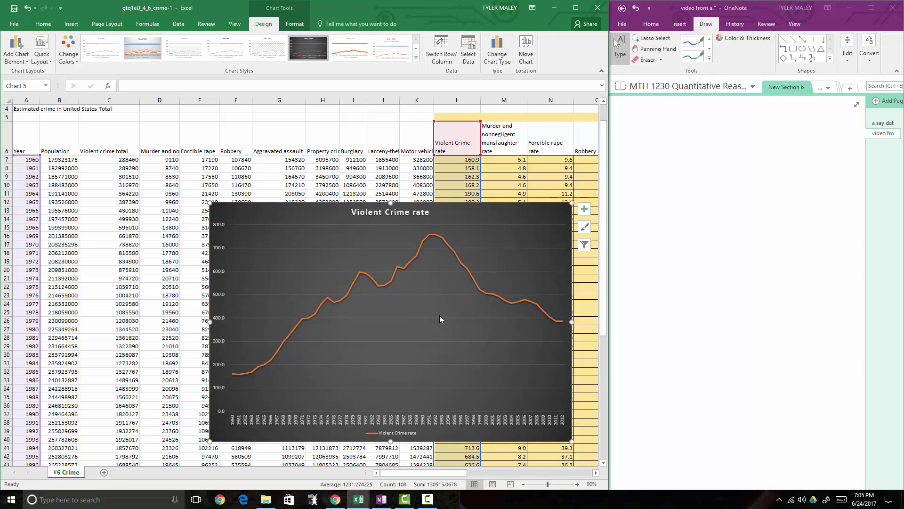